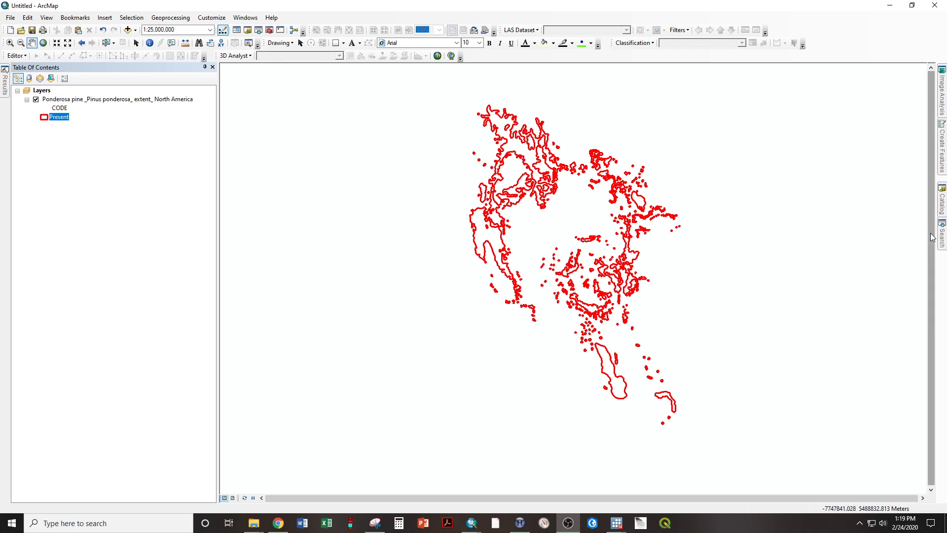
Convert the Ponderosa pine extent layer with the Layer To KML tool, saving the output as PIPO on the Desktop.
mouse_move(943, 242)
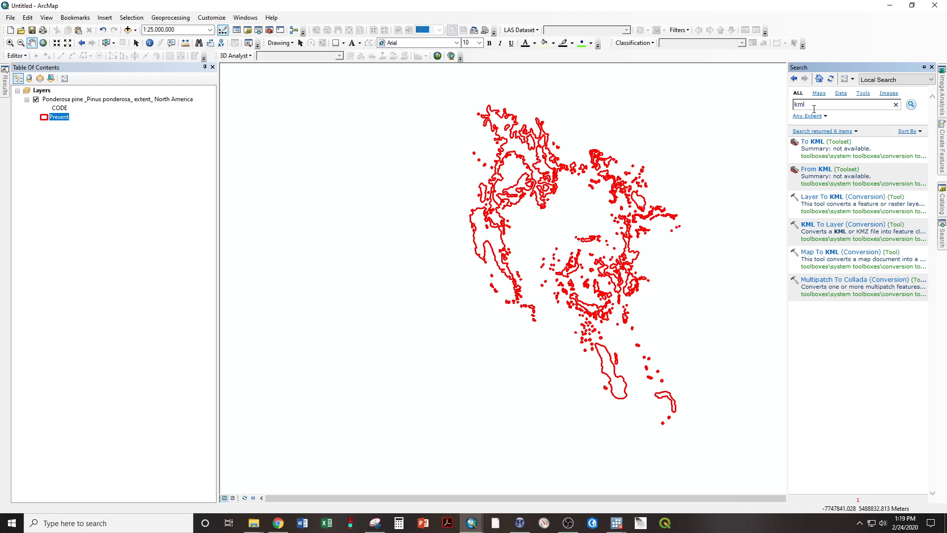
left_click(827, 198)
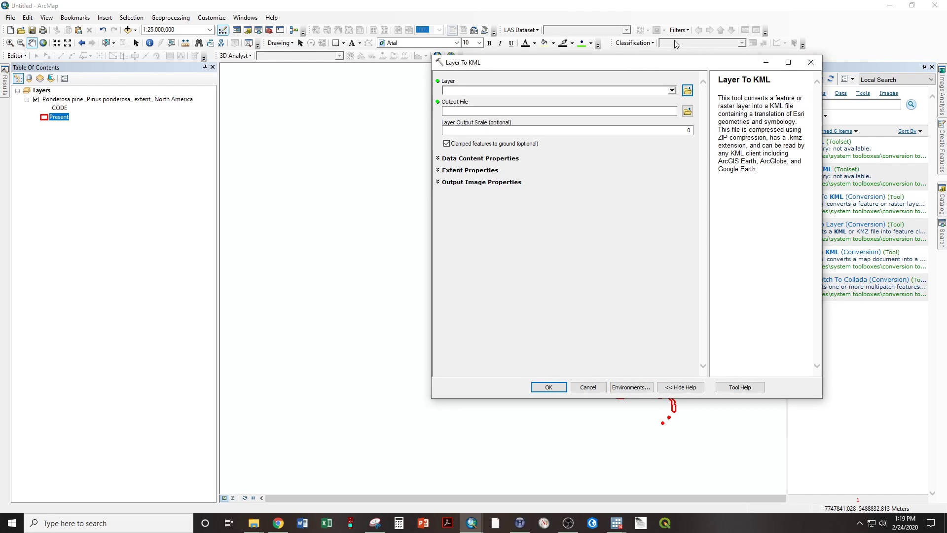
left_click(672, 92)
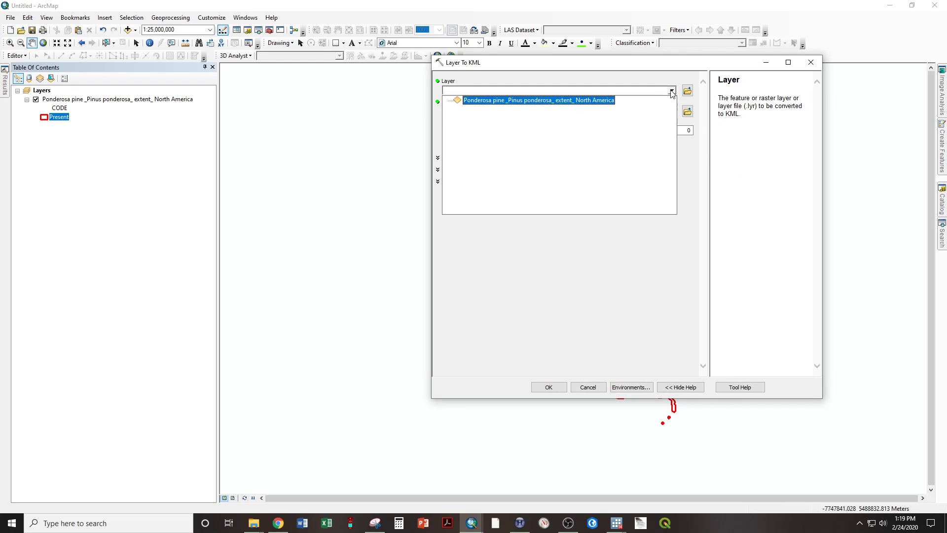
left_click(564, 100)
left_click(687, 111)
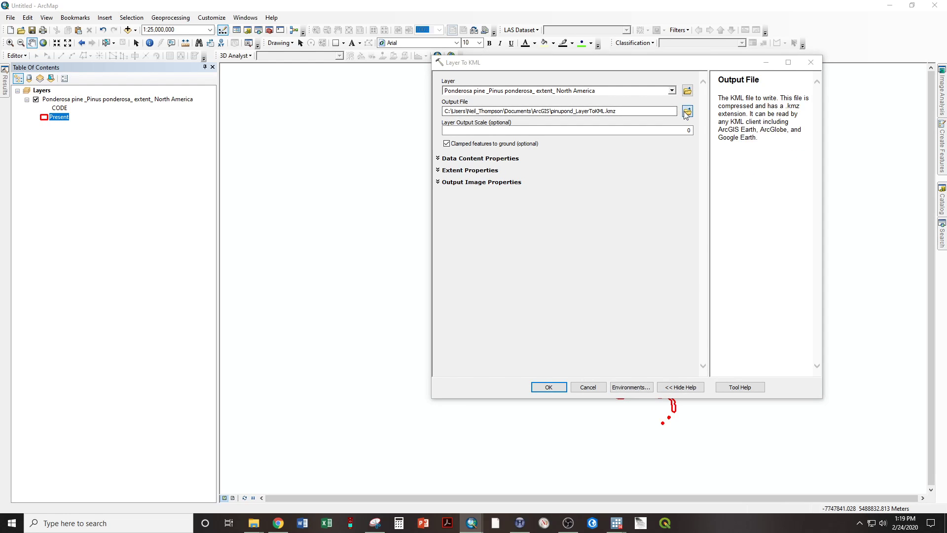
left_click(511, 207)
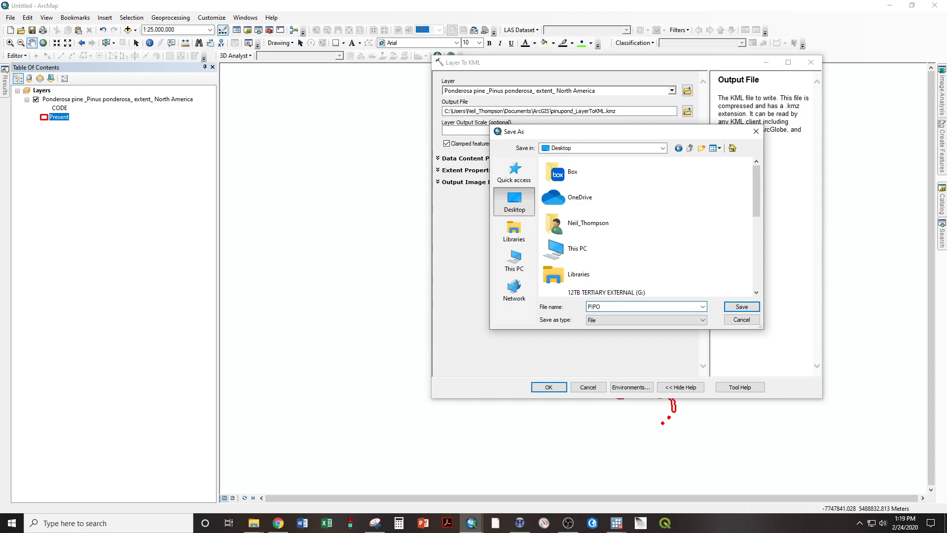
key("Return")
left_click(549, 386)
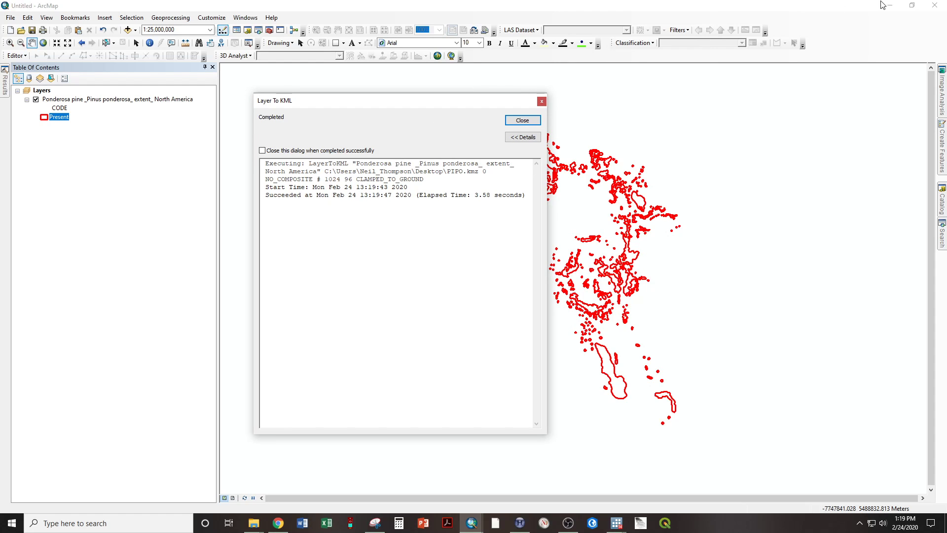
left_click(535, 121)
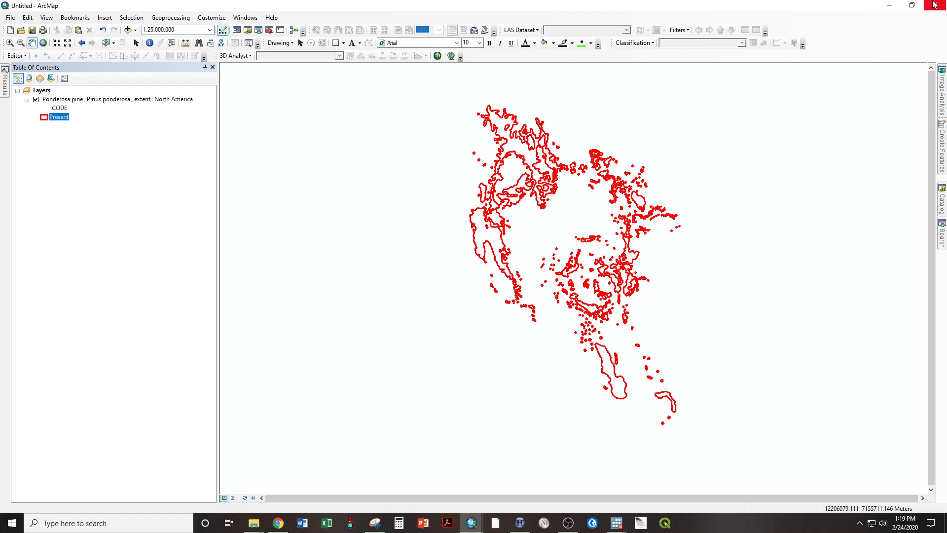
Minimize ArcMap, open the exported PIPO file from the desktop in Google Earth Pro and dismiss the start-up tips.
left_click(893, 5)
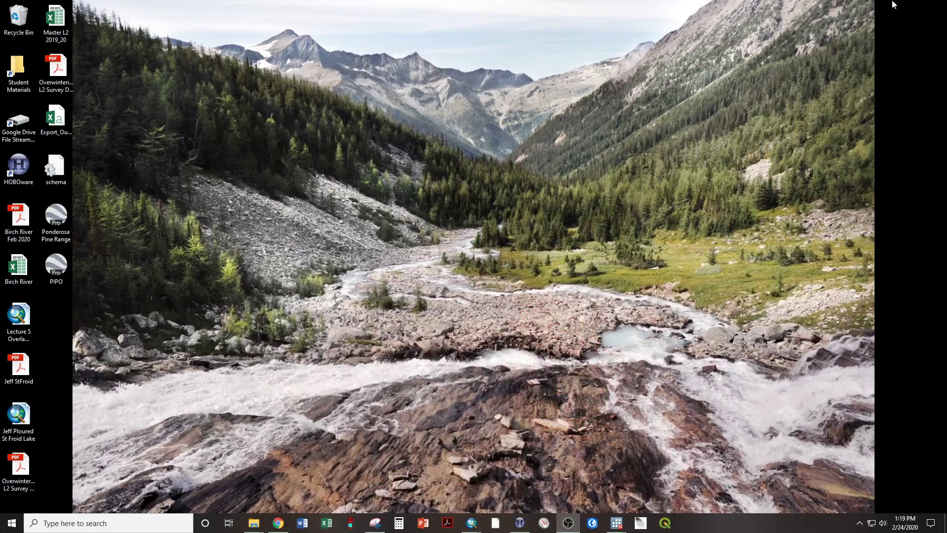
double_click(68, 267)
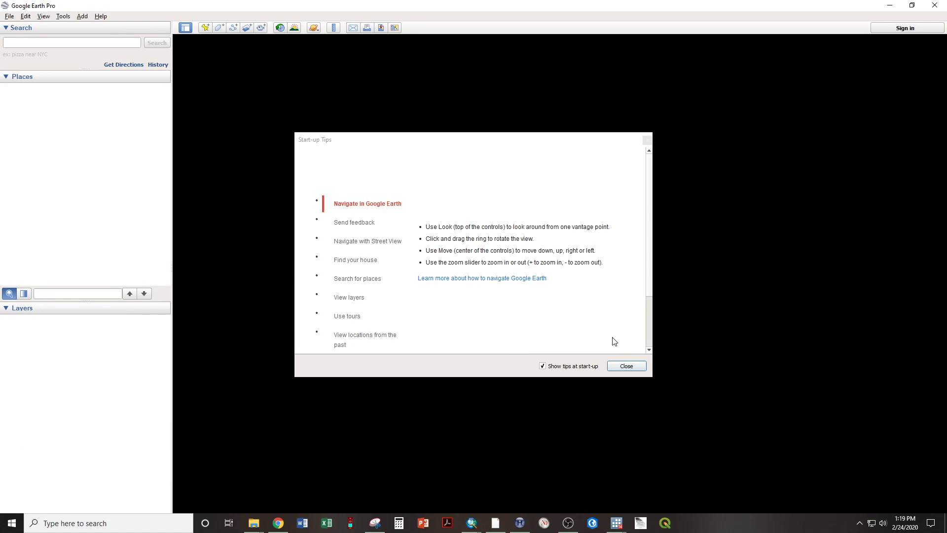
left_click(617, 366)
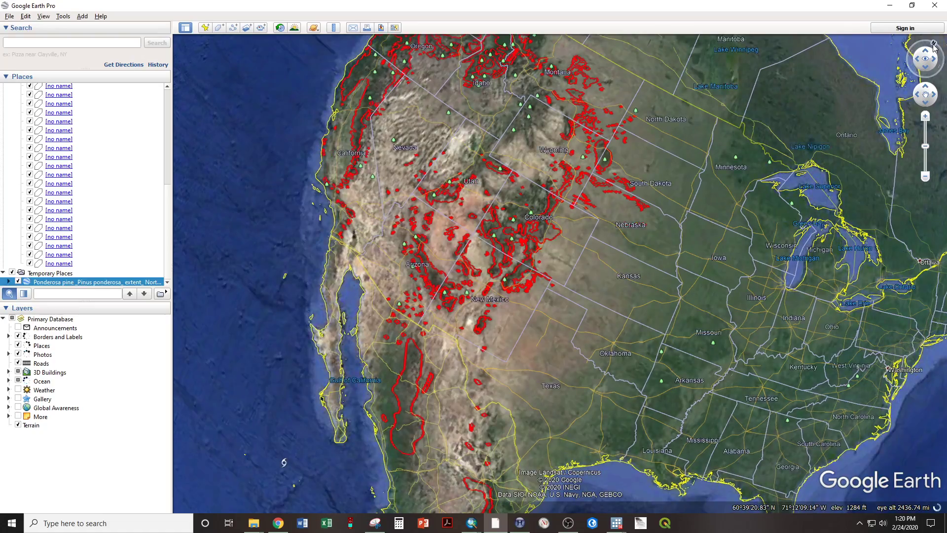
Orient the map to north and examine the ponderosa range in Arizona, closing in on the forest south of Williams at tree level.
left_click(933, 45)
scroll(421, 331, "up", 3)
scroll(426, 340, "up", 5)
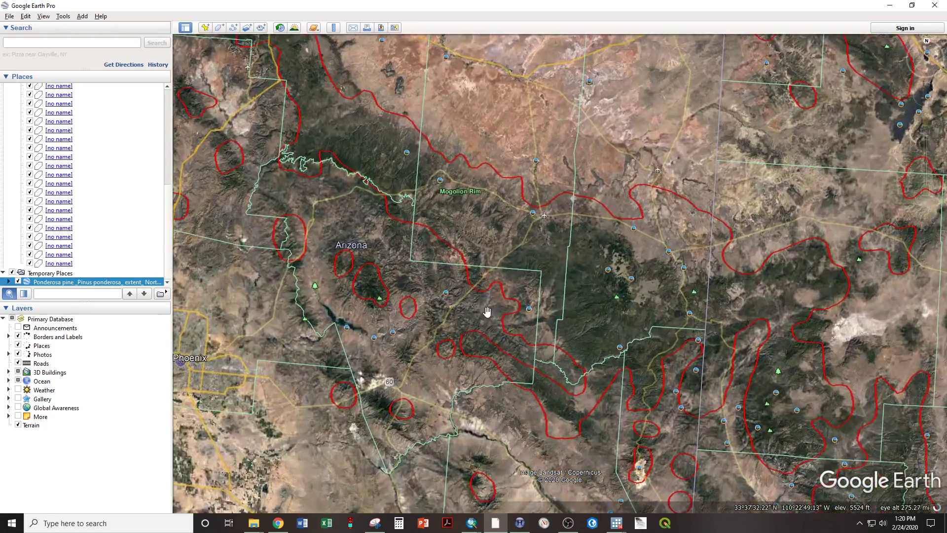
left_click_drag(365, 144, 554, 304)
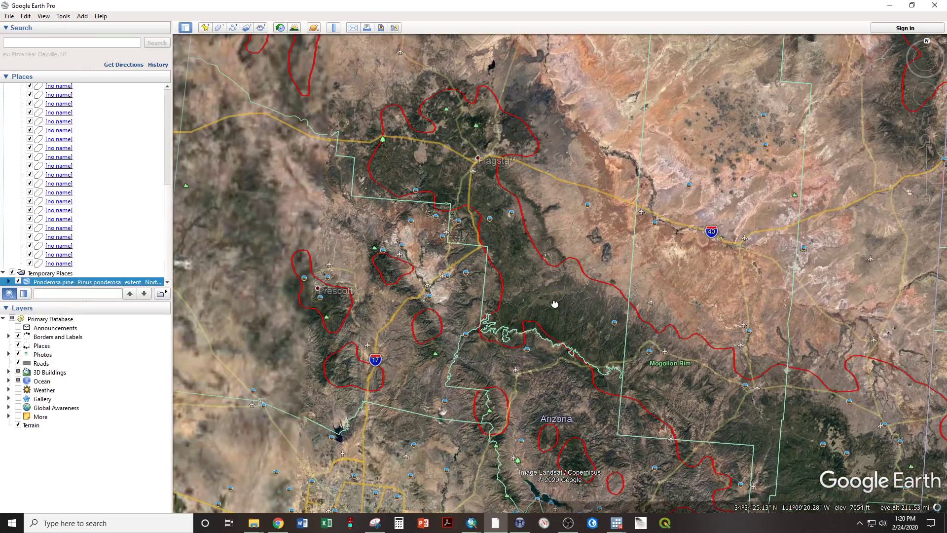
scroll(442, 200, "up", 2)
scroll(441, 198, "up", 4)
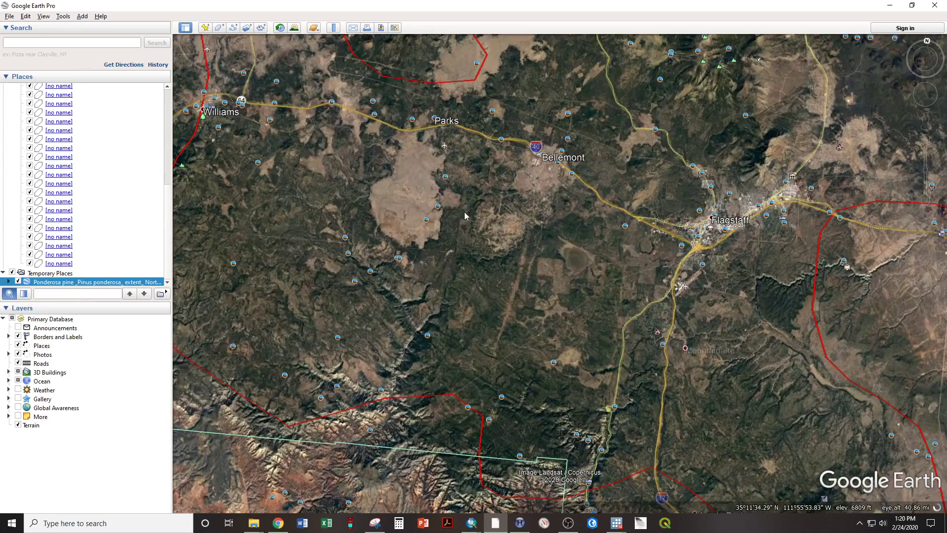
left_click_drag(492, 174, 710, 236)
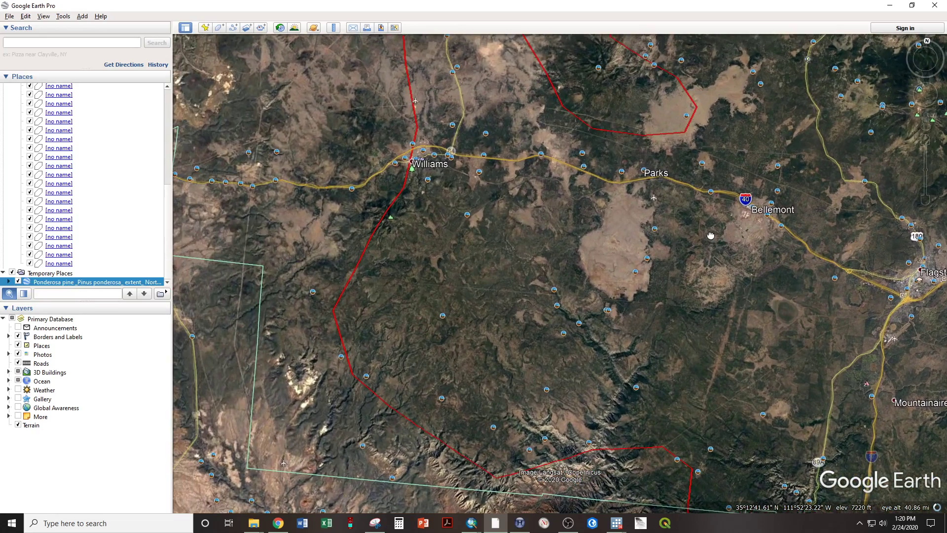
scroll(500, 340, "up", 3)
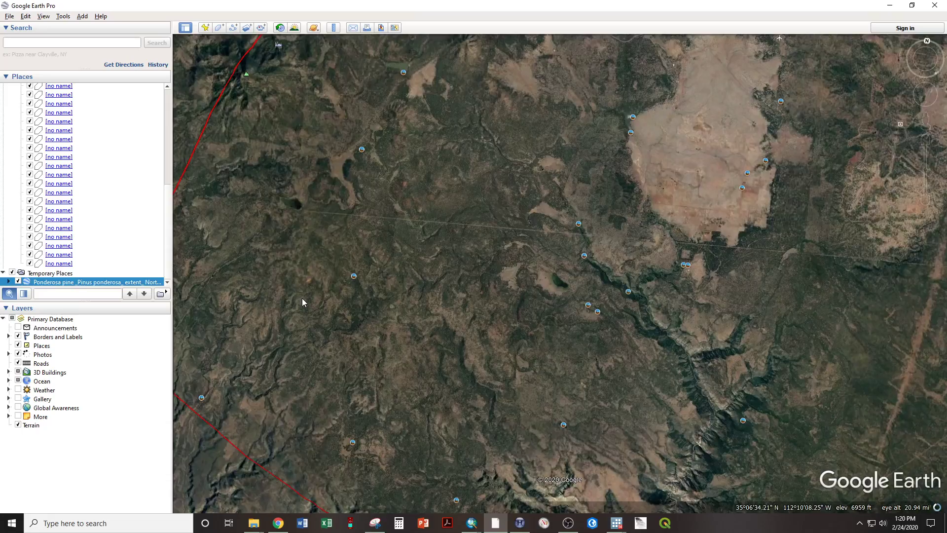
left_click_drag(303, 302, 519, 265)
scroll(532, 316, "up", 5)
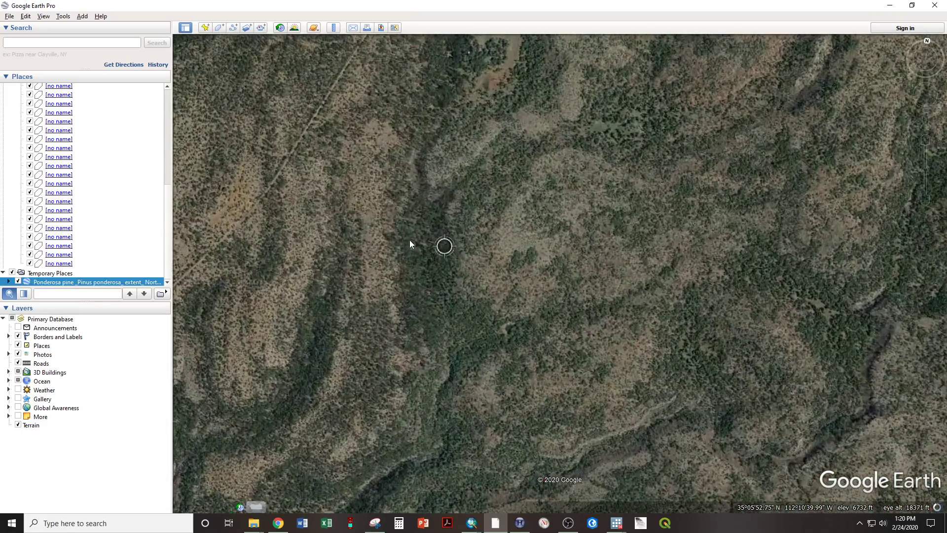
left_click_drag(409, 241, 558, 273)
scroll(496, 300, "up", 3)
left_click_drag(433, 294, 535, 283)
scroll(41, 158, "up", 5)
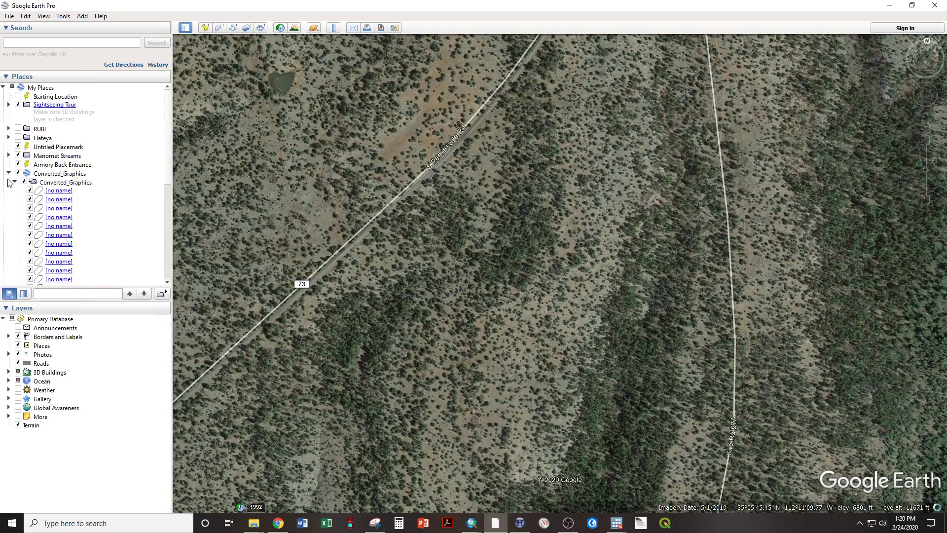
Collapse the Converted_Graphics entry and add a folder named PIPO_GE under My Places.
left_click(9, 173)
right_click(39, 87)
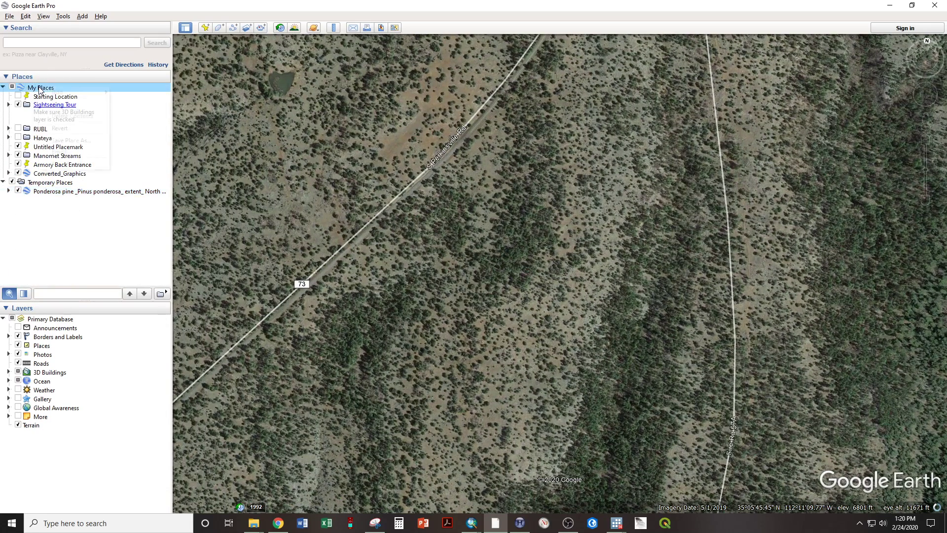
mouse_move(49, 92)
left_click(132, 93)
type("PIPO_GE")
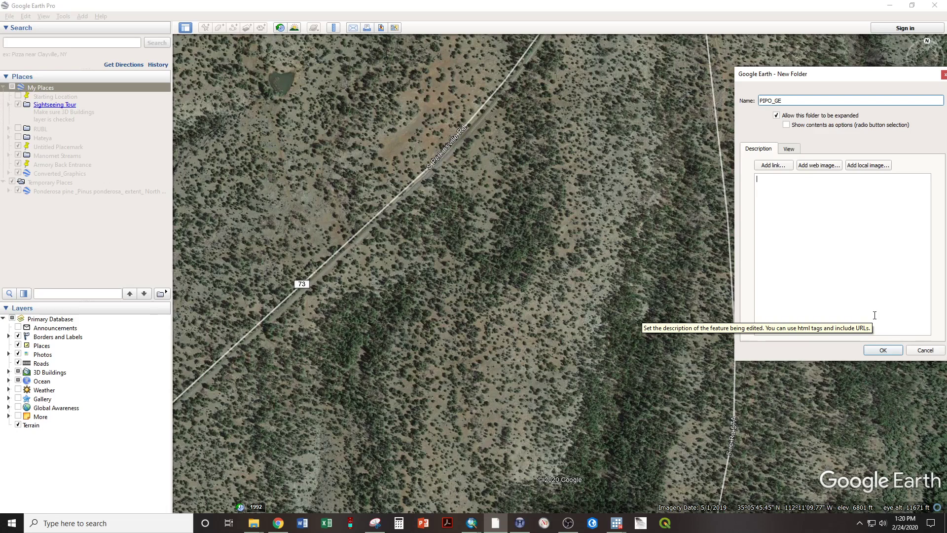
left_click(883, 349)
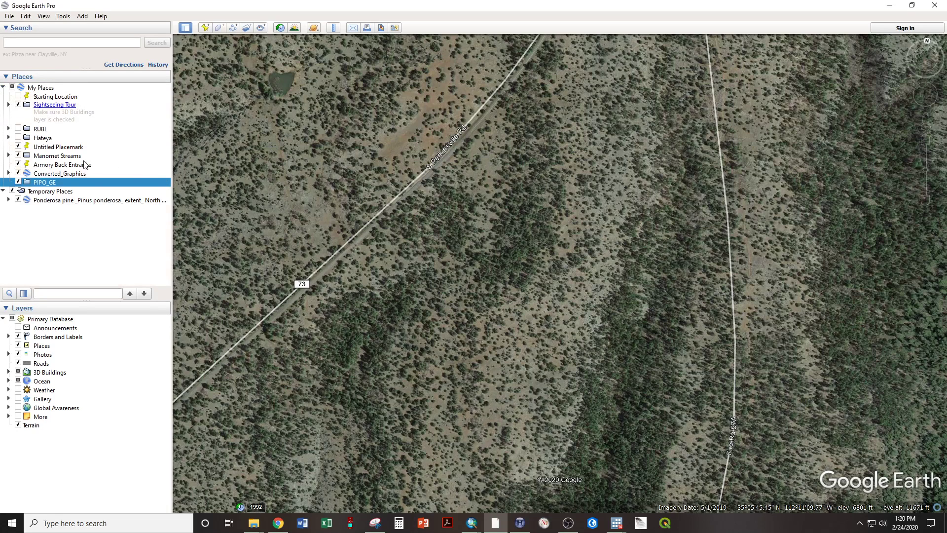
Add a placemark named PIPO1 to the PIPO_GE folder, positioned in the forest southeast of road 73 at about 35°5'38.61"N, 112°11'15.80"W.
left_click(38, 183)
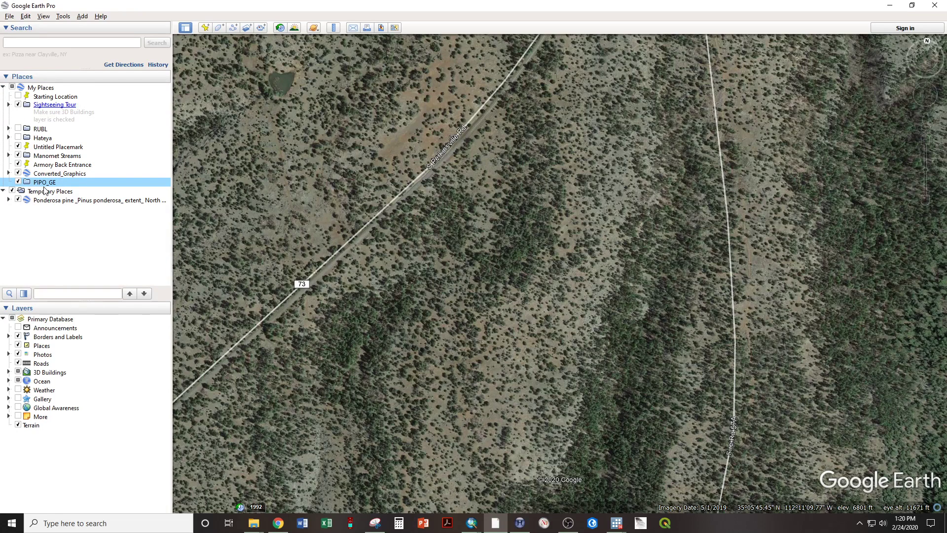
left_click(205, 28)
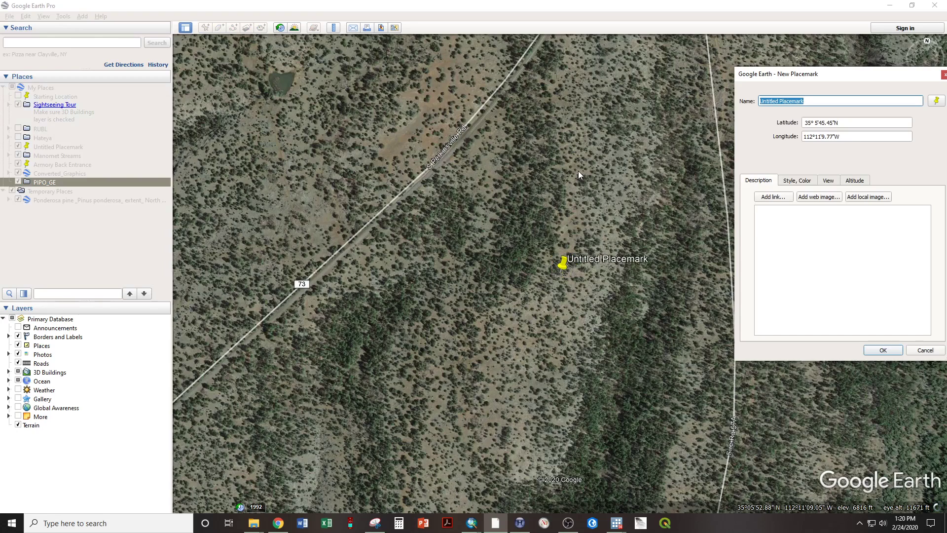
type("PIPO1")
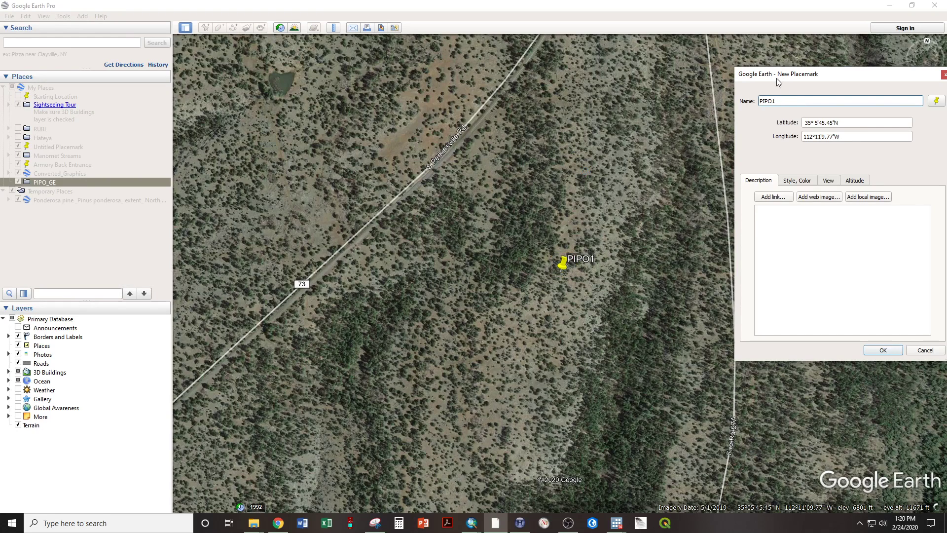
left_click_drag(564, 268, 485, 367)
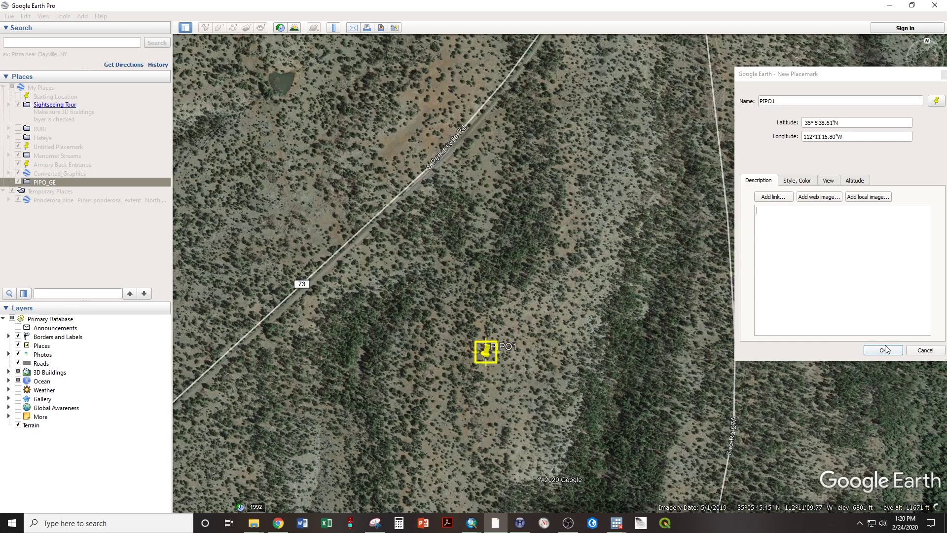
left_click(883, 349)
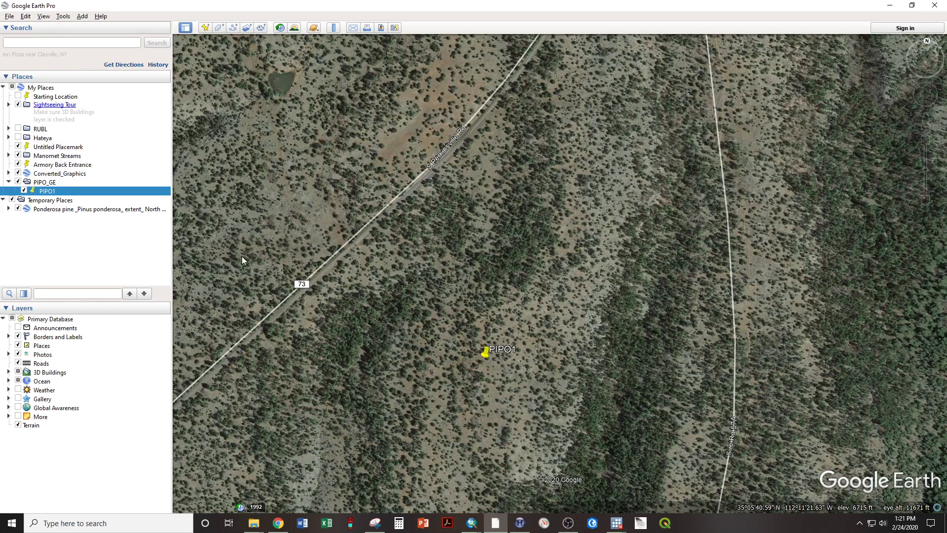
Edit the PIPO1 placemark's properties and shift it slightly northwest to about 35°5'39.10"N, 112°11'16.82"W.
right_click(50, 195)
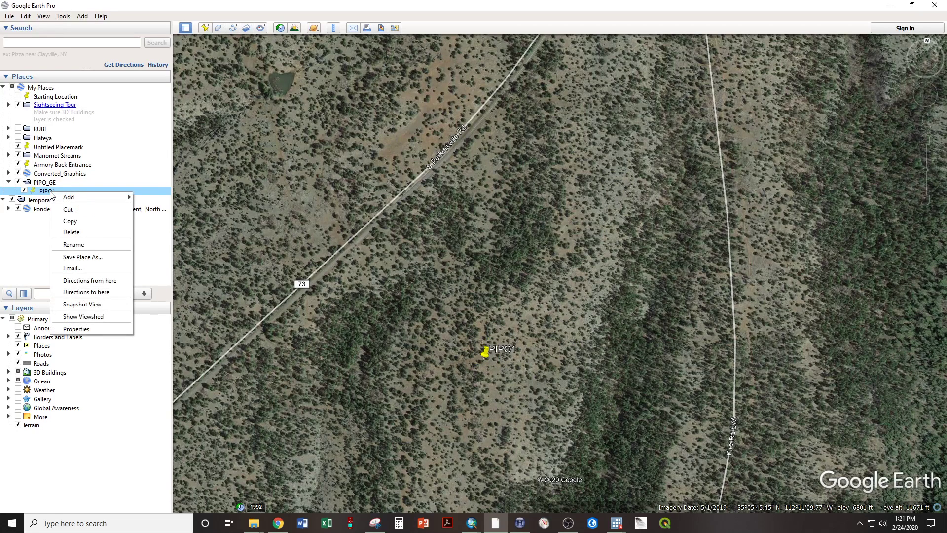
left_click(78, 327)
mouse_move(487, 351)
left_mouse_down()
mouse_move(516, 341)
mouse_move(473, 359)
left_mouse_up()
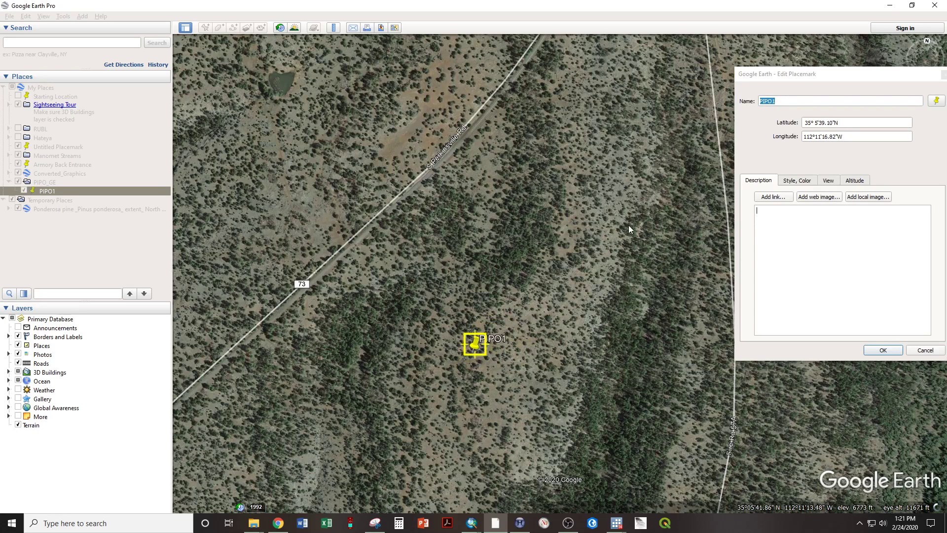
left_click_drag(849, 122, 805, 122)
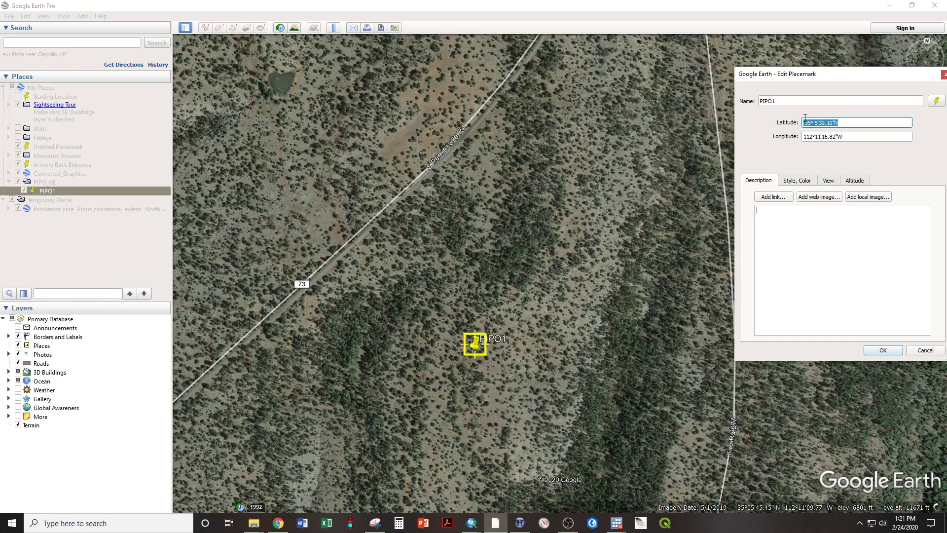
left_click(882, 350)
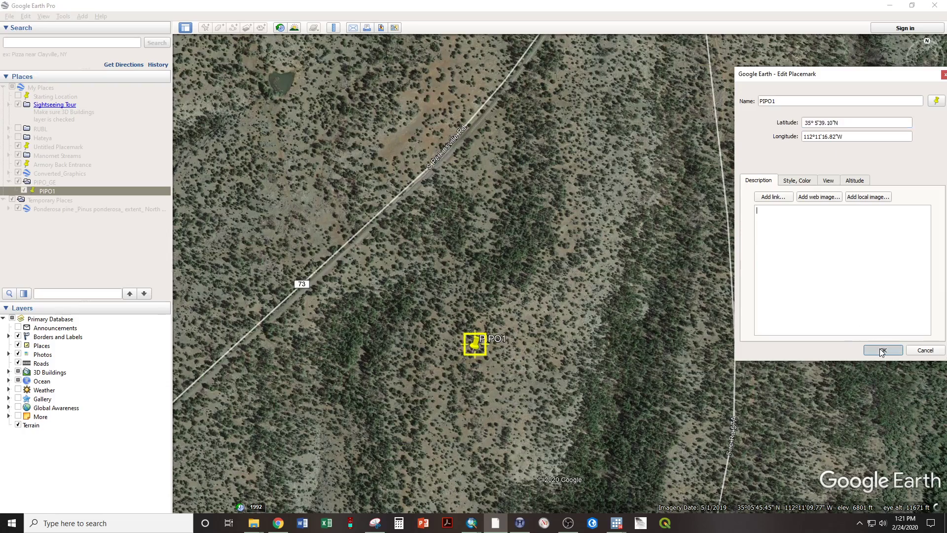
Add a placemark named PIPO2 in the forest southwest of PIPO1, just south of road 73 near the head of the ravine.
scroll(439, 170, "down", 5)
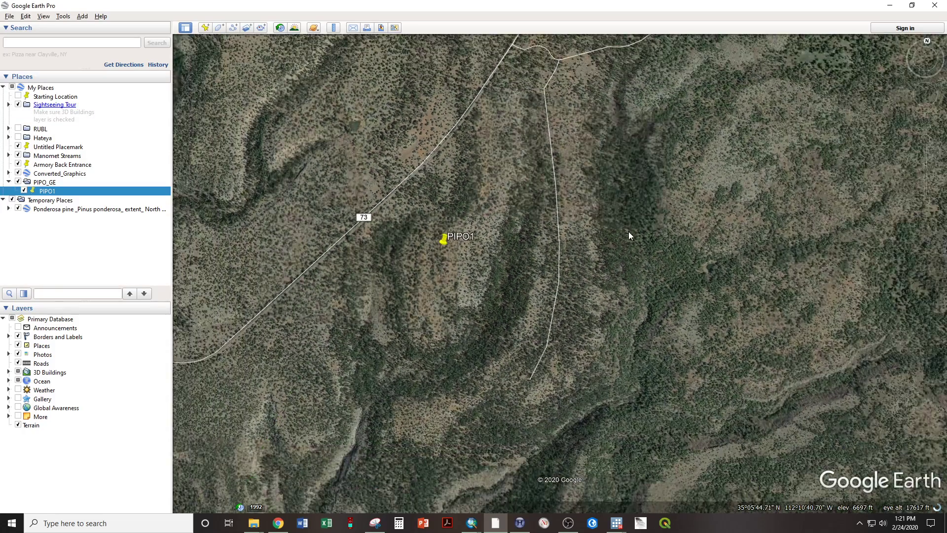
left_click_drag(627, 233, 669, 47)
left_click_drag(457, 238, 735, 260)
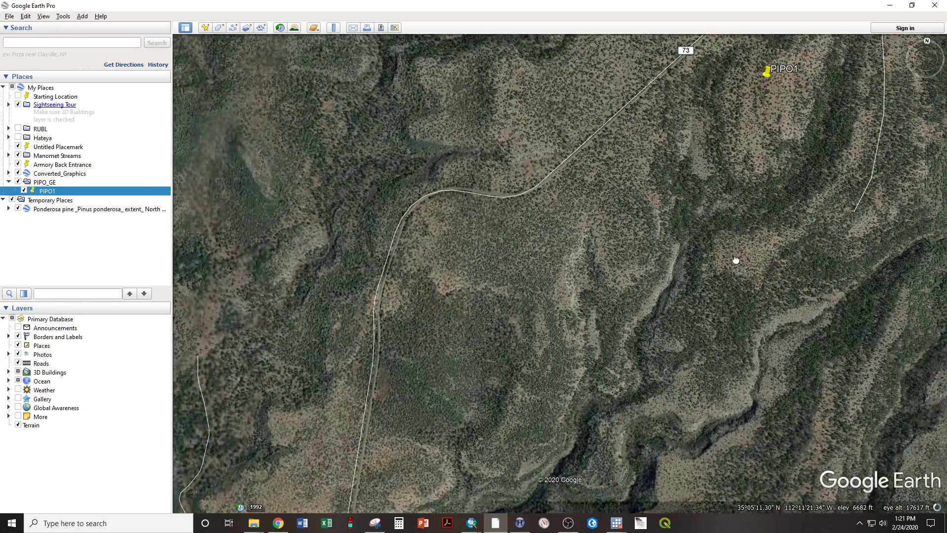
scroll(542, 208, "up", 3)
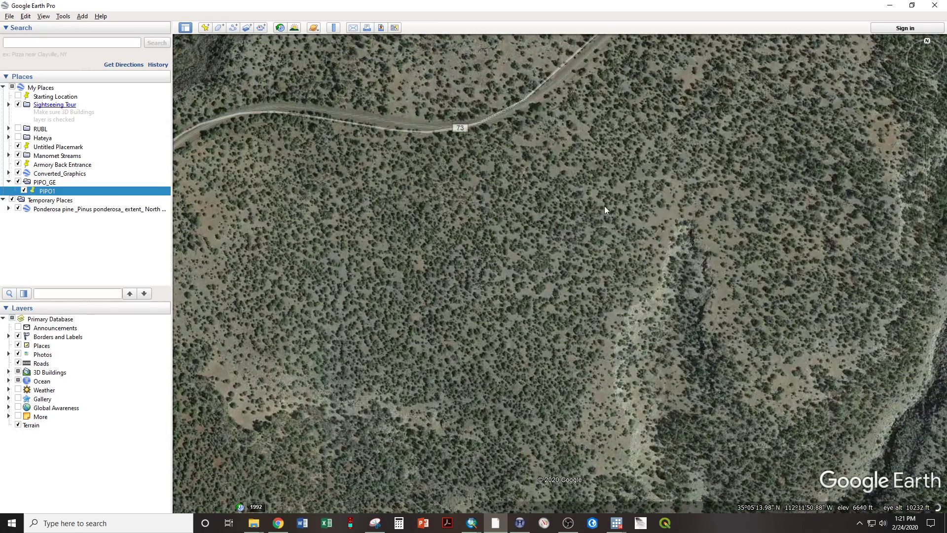
left_click(205, 27)
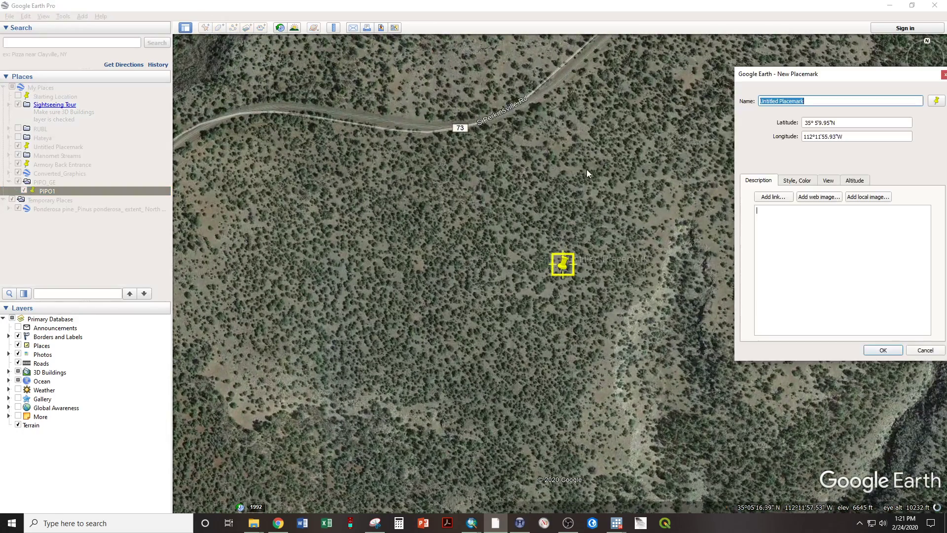
left_click_drag(561, 279, 688, 227)
type("PIPO1")
key("BackSpace")
type("2")
left_click(882, 350)
Add a placemark named PIPO3 west of road 73, just east of the ravine, at about 35°5'5.19"N, 112°12'36.62"W.
left_click_drag(501, 286, 728, 330)
scroll(672, 317, "down", 2)
left_click_drag(573, 393, 747, 260)
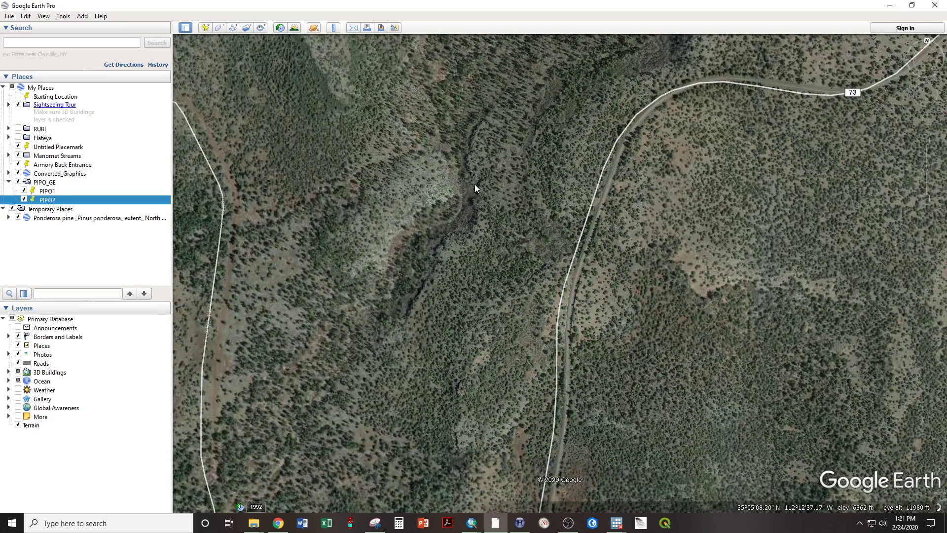
scroll(462, 220, "up", 5)
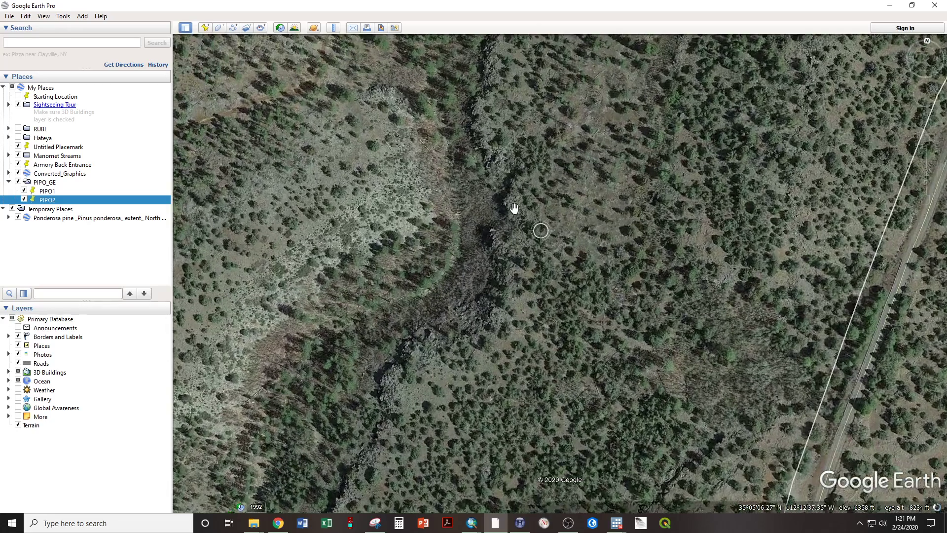
left_click(204, 27)
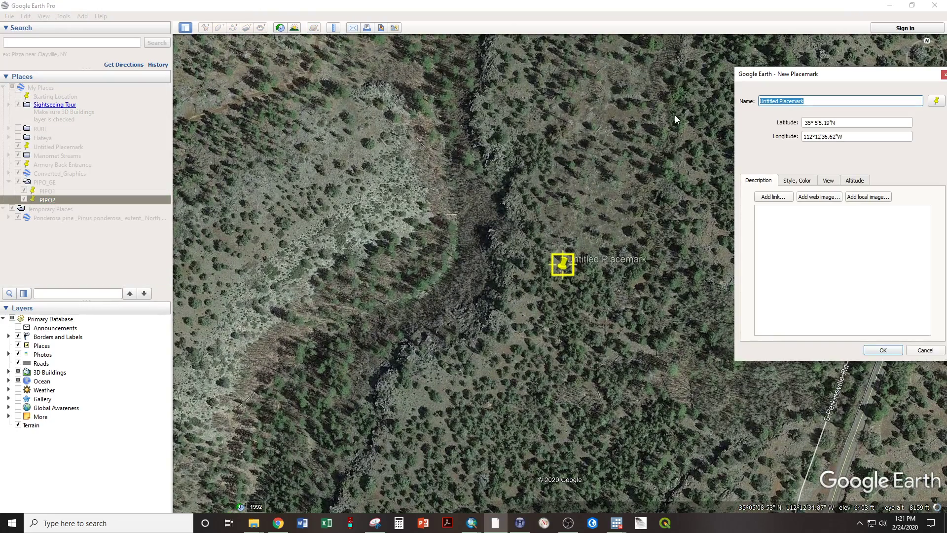
type("P")
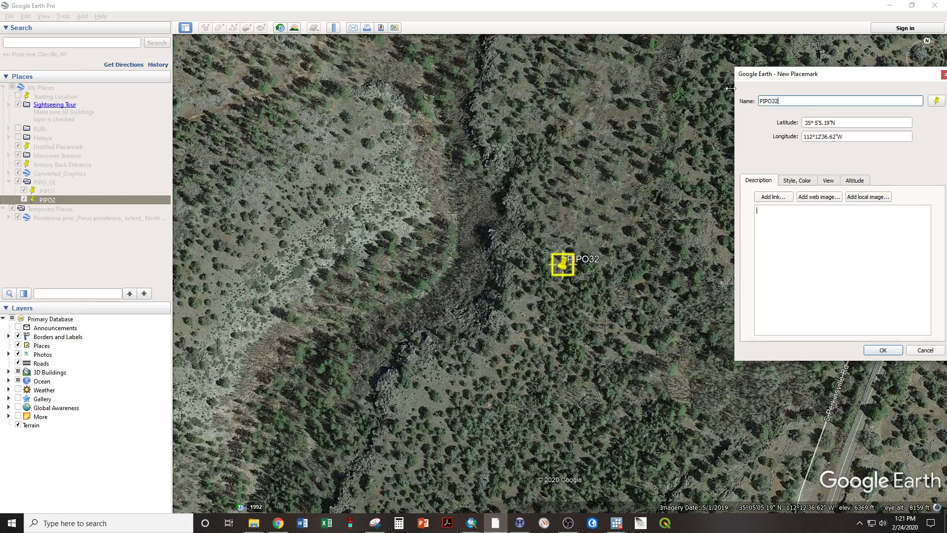
type("IPO32")
key("BackSpace")
key("Return")
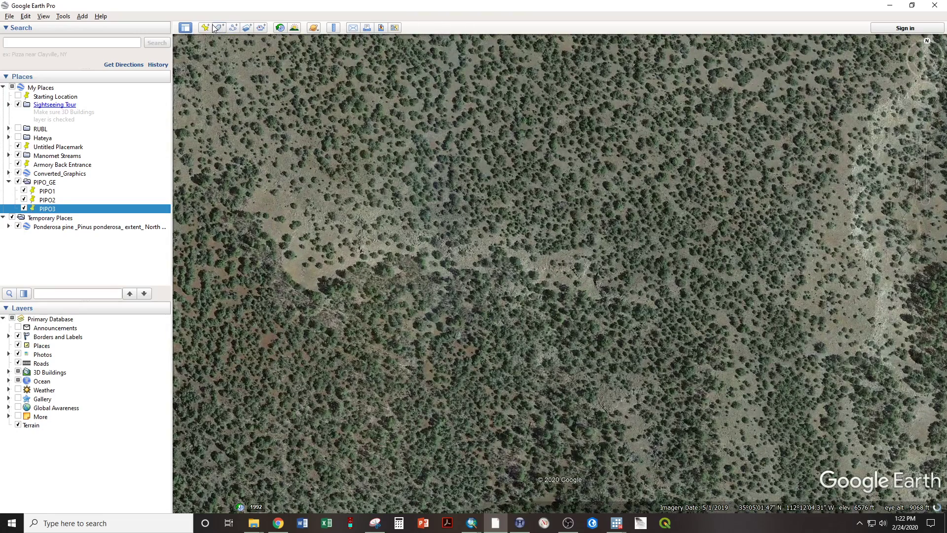
Add a placemark named PIPO4 in the forest east of road 73 at about 35°5'1.47"N, 112°12'4.31"W.
left_click(209, 27)
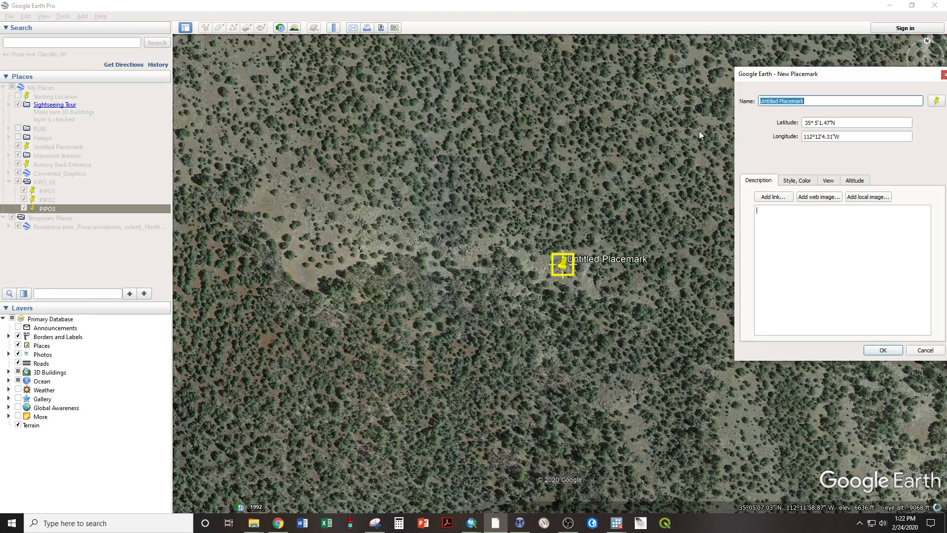
type("PIPO4")
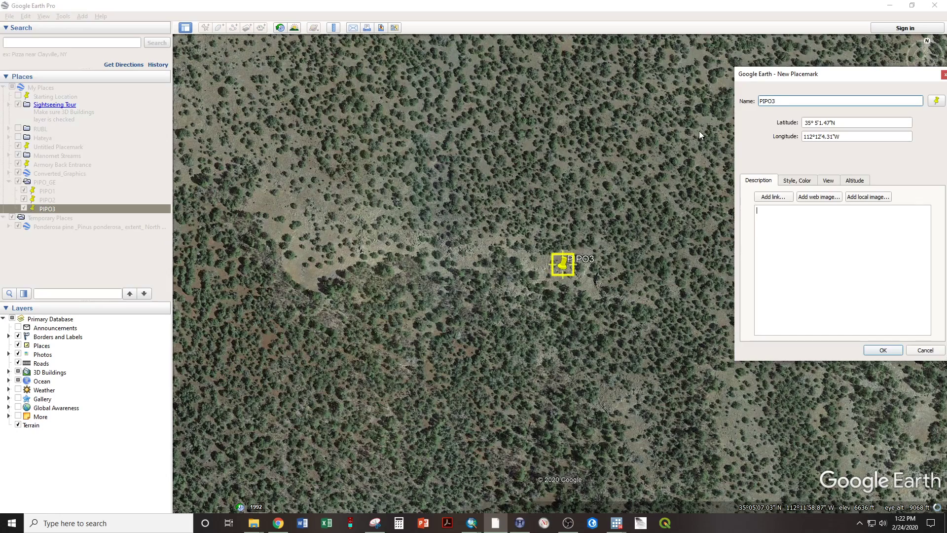
left_click(878, 351)
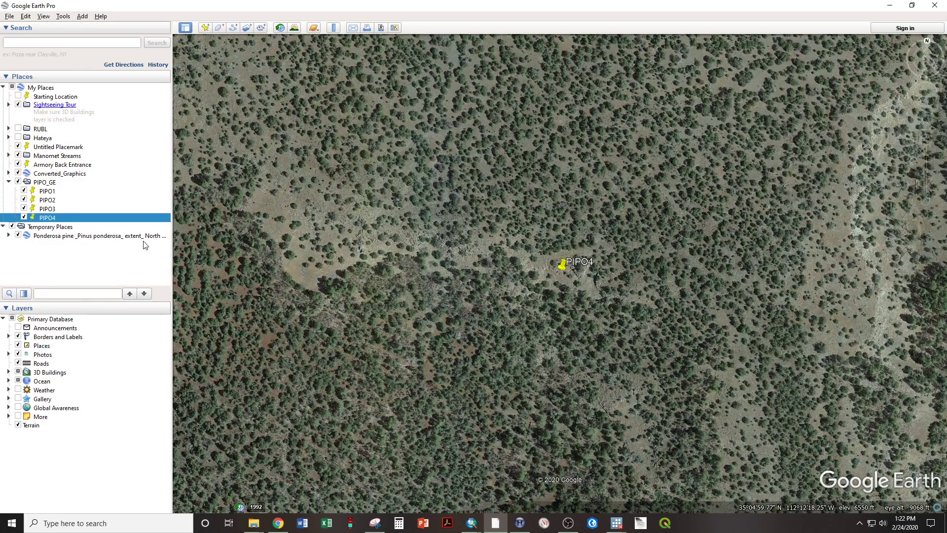
Save the PIPO_GE folder with its four placemarks to the Desktop as the KMZ file PIPO_GE.
scroll(370, 219, "down", 3)
scroll(299, 191, "down", 3)
left_click_drag(338, 106, 429, 182)
scroll(429, 181, "down", 3)
left_click_drag(500, 143, 522, 252)
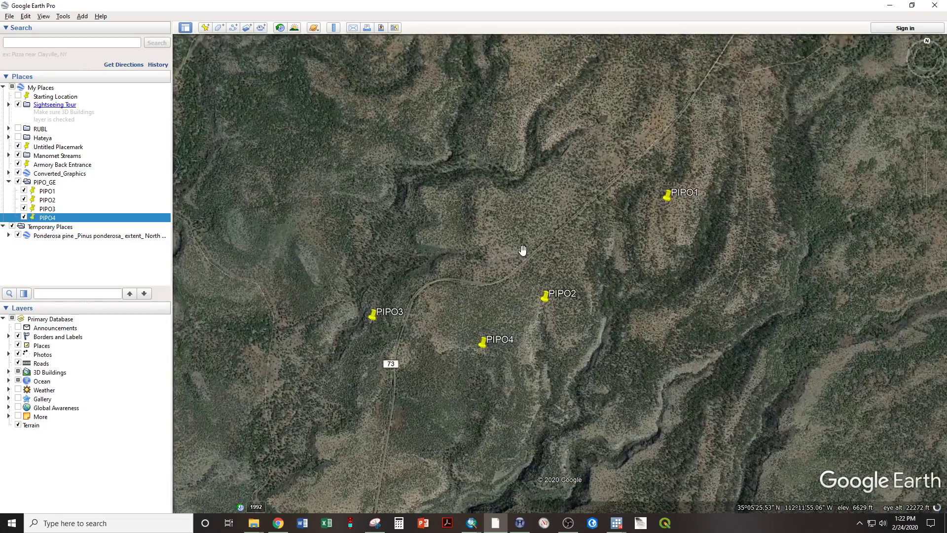
scroll(522, 253, "up", 2)
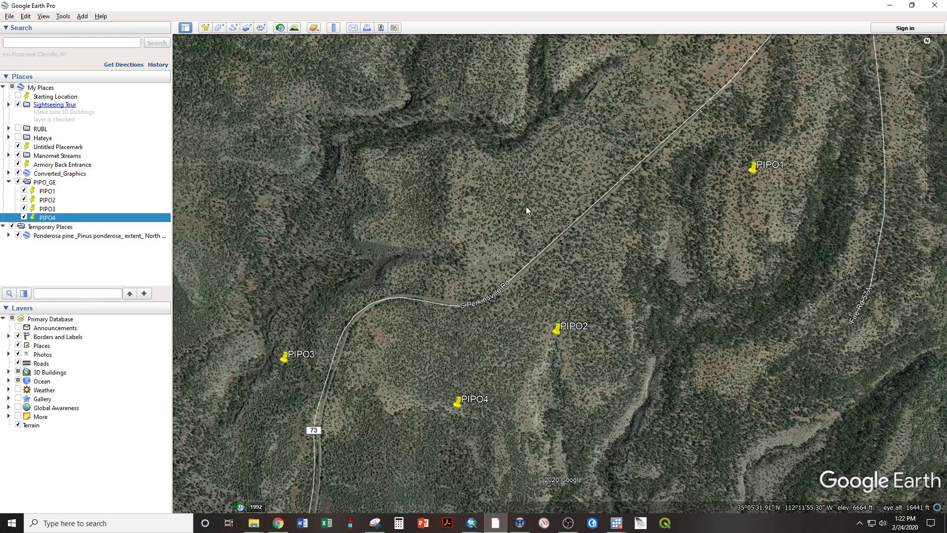
left_click(43, 183)
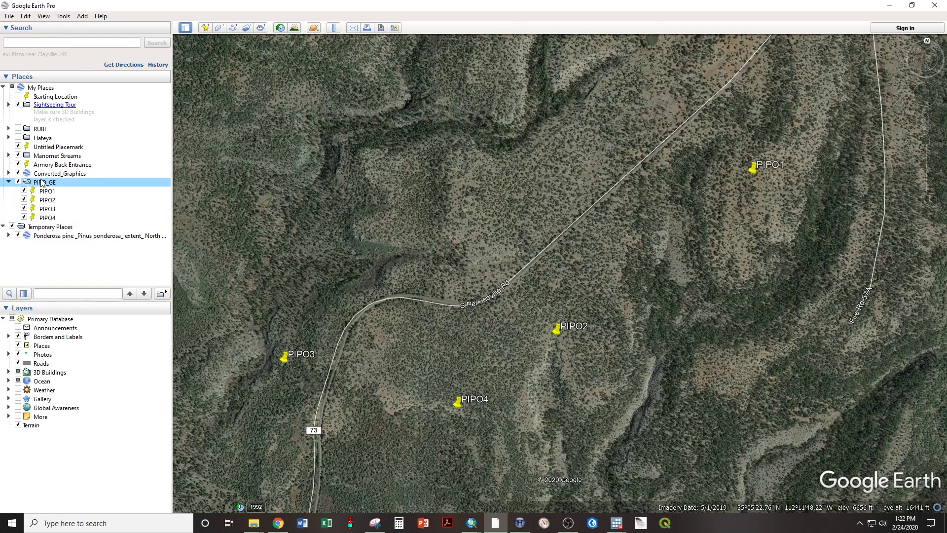
right_click(40, 183)
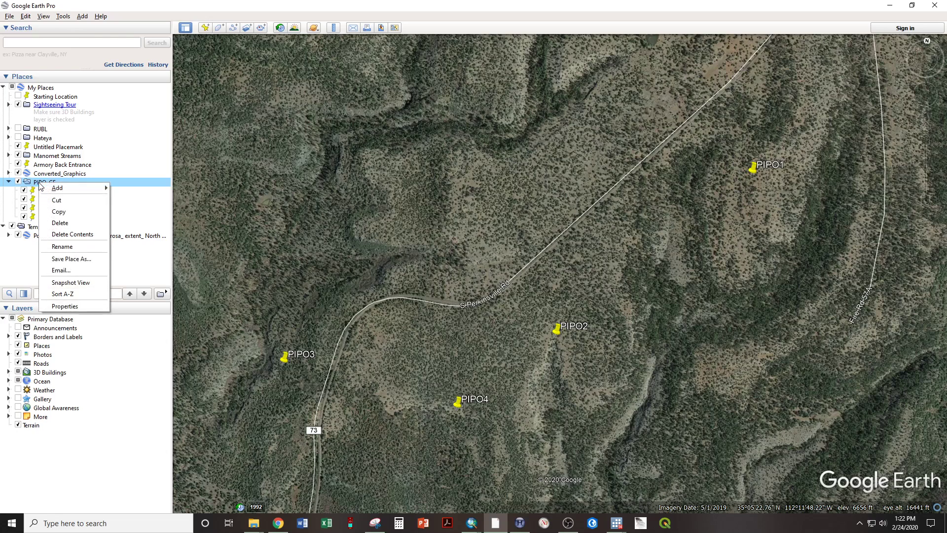
left_click(64, 271)
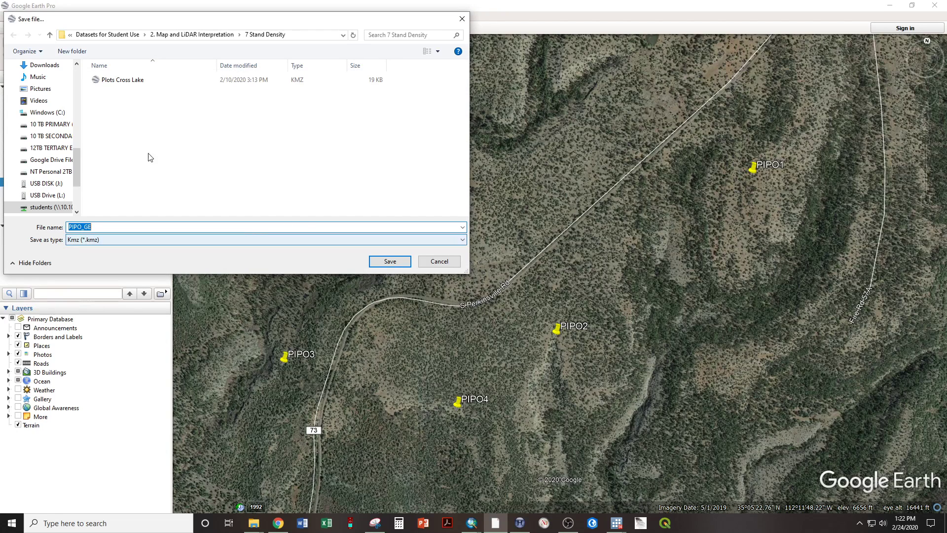
scroll(35, 99, "up", 2)
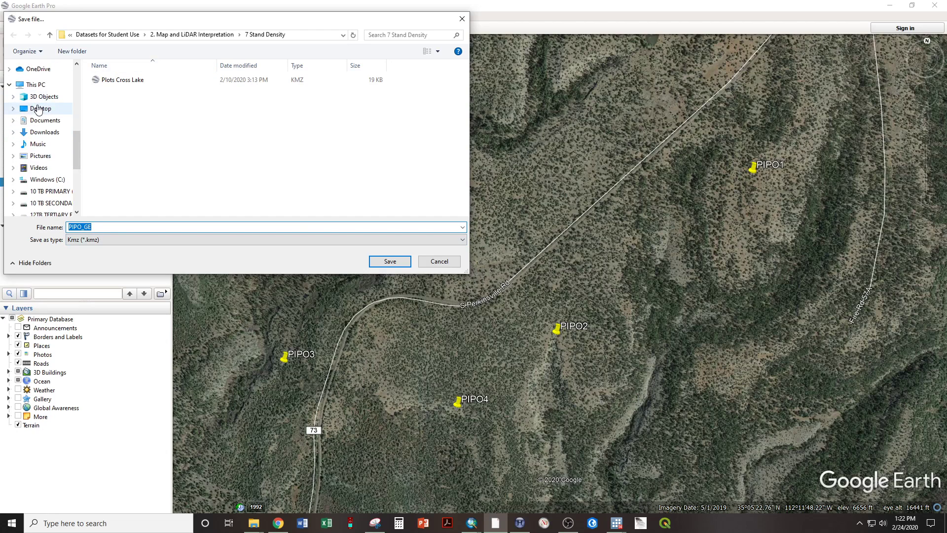
left_click(41, 108)
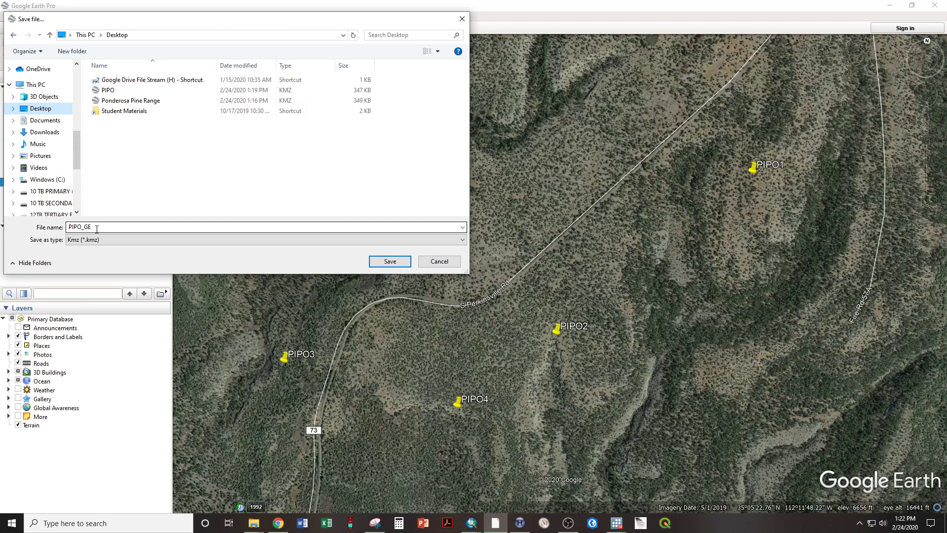
left_click(389, 260)
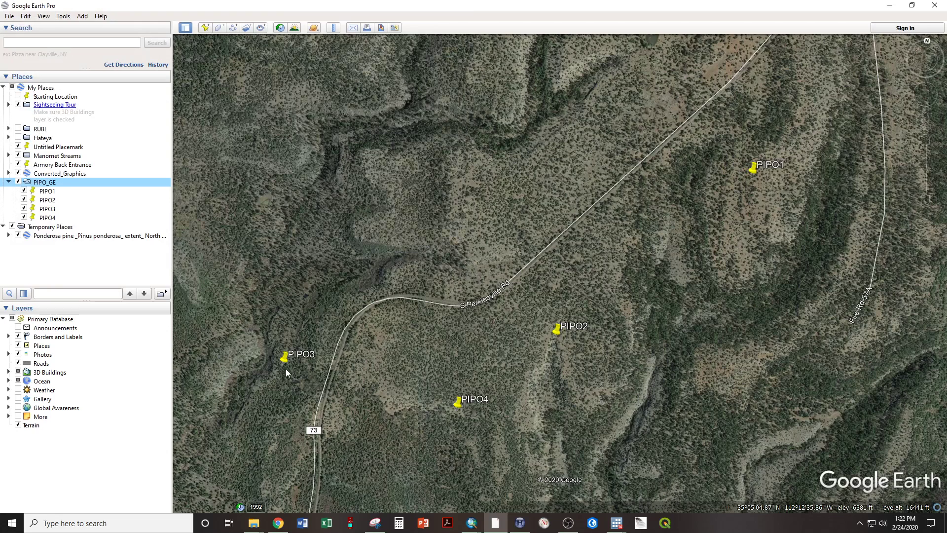
Switch to the ArcMap window with the ponderosa pine range and open the KML To Layer conversion tool.
left_click(472, 524)
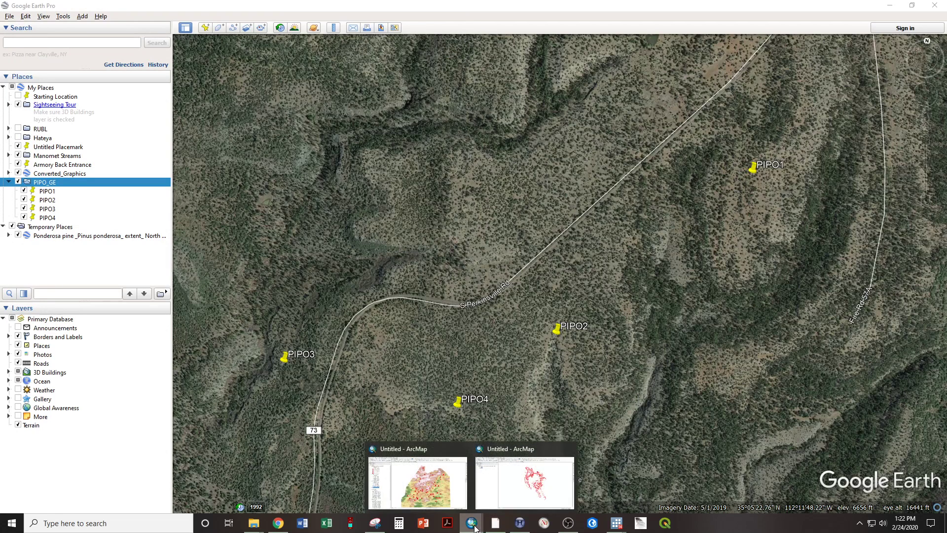
left_click(503, 453)
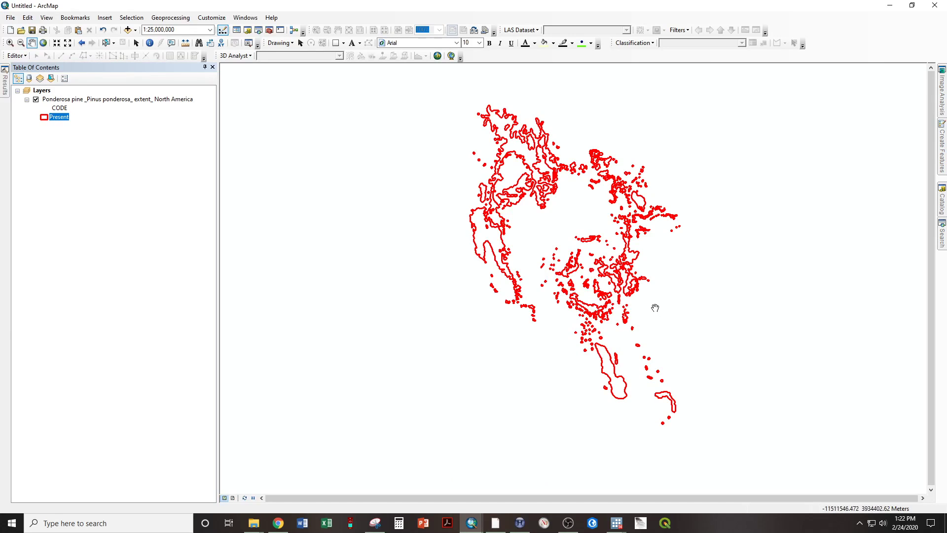
mouse_move(942, 231)
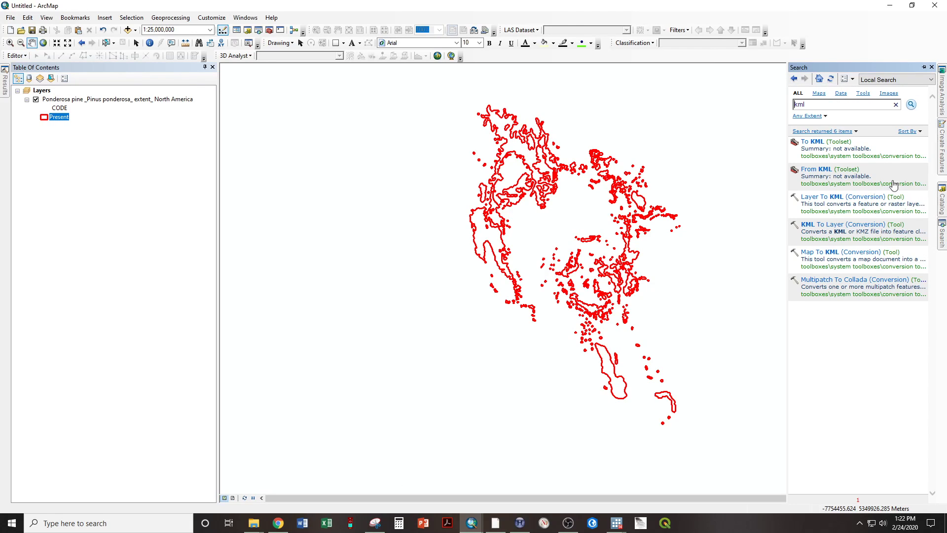
left_click(816, 225)
Convert PIPO_GE.kmz from the Desktop into a layer named PIPO_GE in the Documents\ArcGIS folder and turn on its display.
left_click(687, 91)
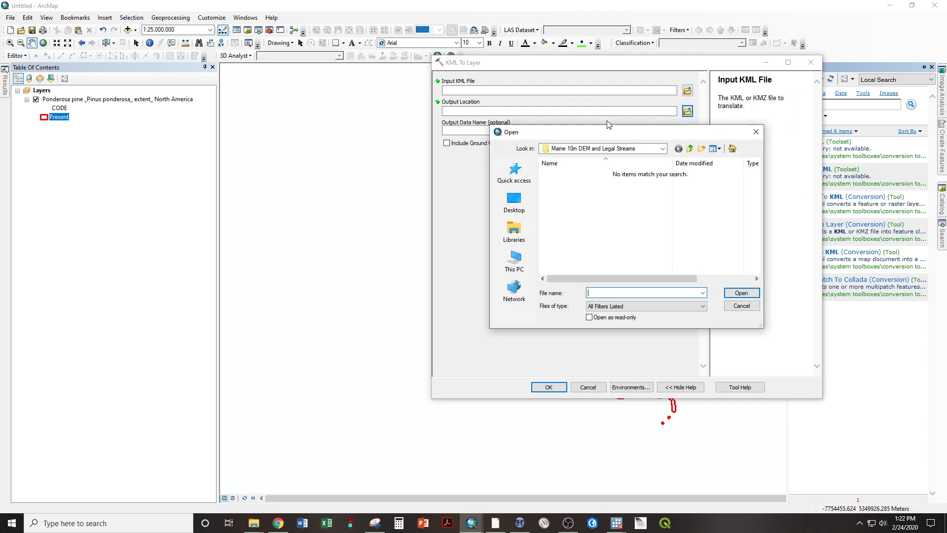
left_click(514, 201)
scroll(592, 212, "down", 5)
double_click(590, 222)
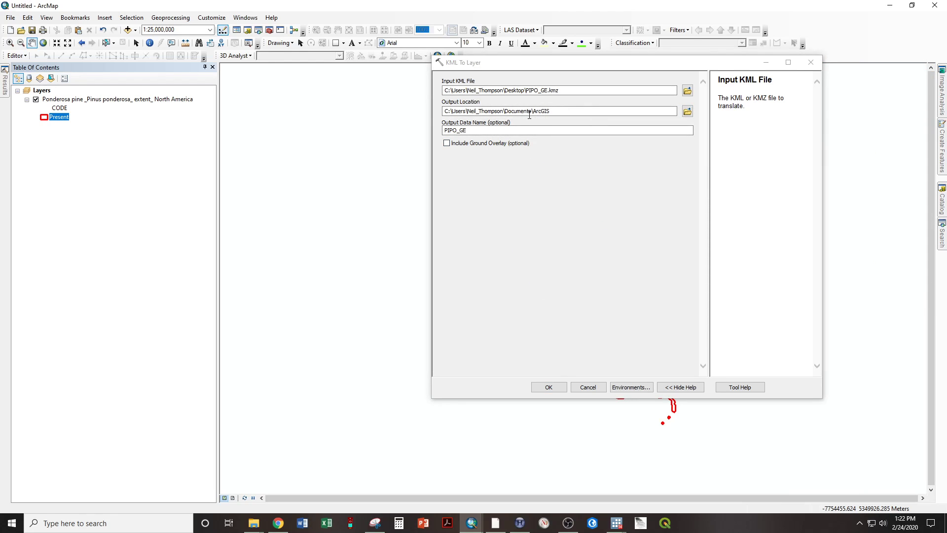
left_click(549, 388)
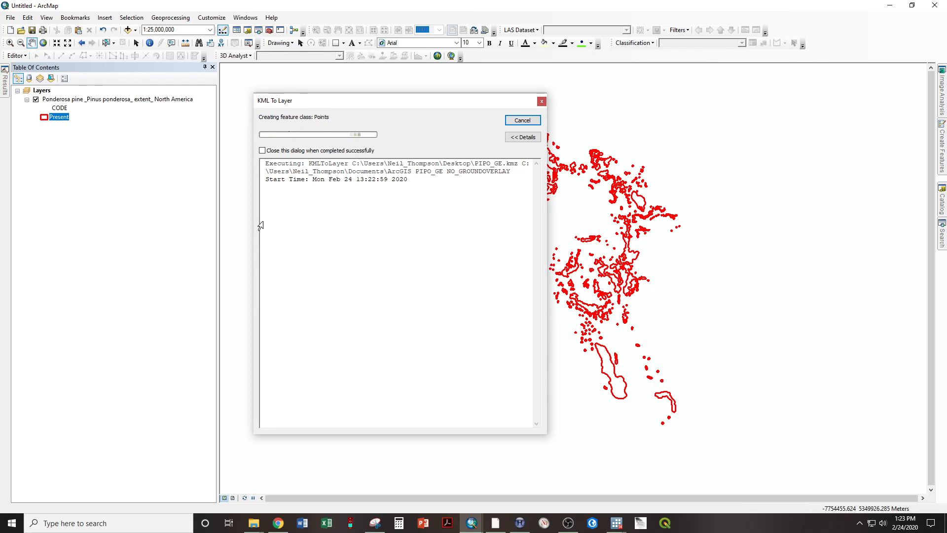
left_click(514, 119)
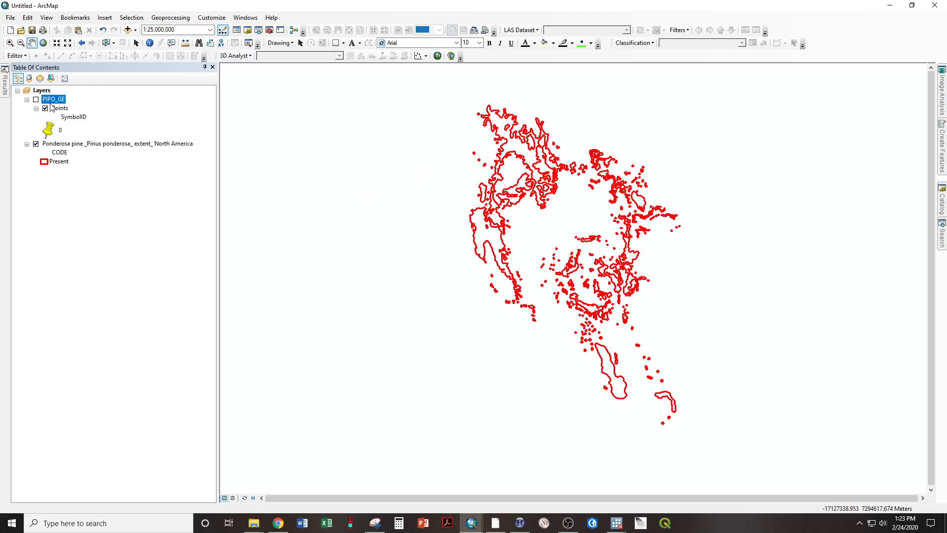
left_click(36, 100)
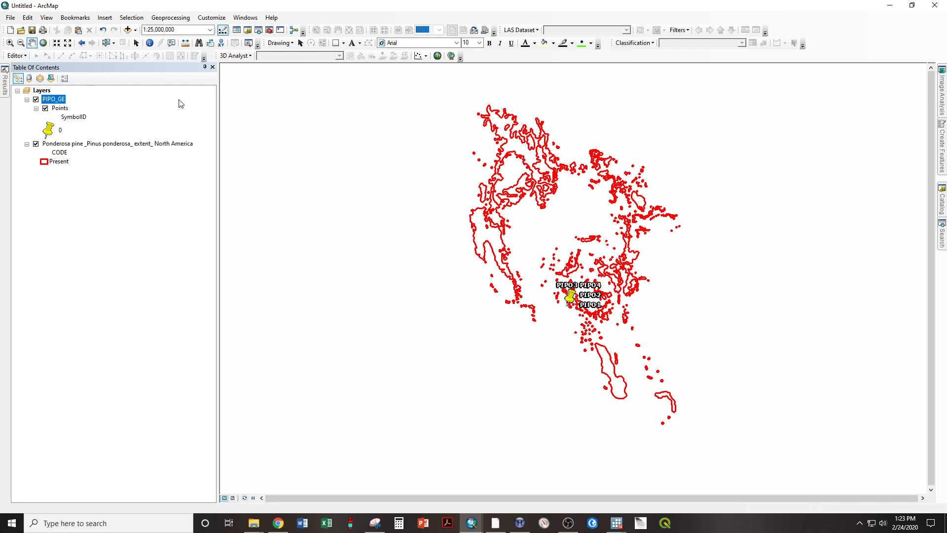
Export all features of the PIPO_GE Points layer to the Desktop as the shapefile PIPO_From_GE.shp and add it to the map.
left_click(59, 109)
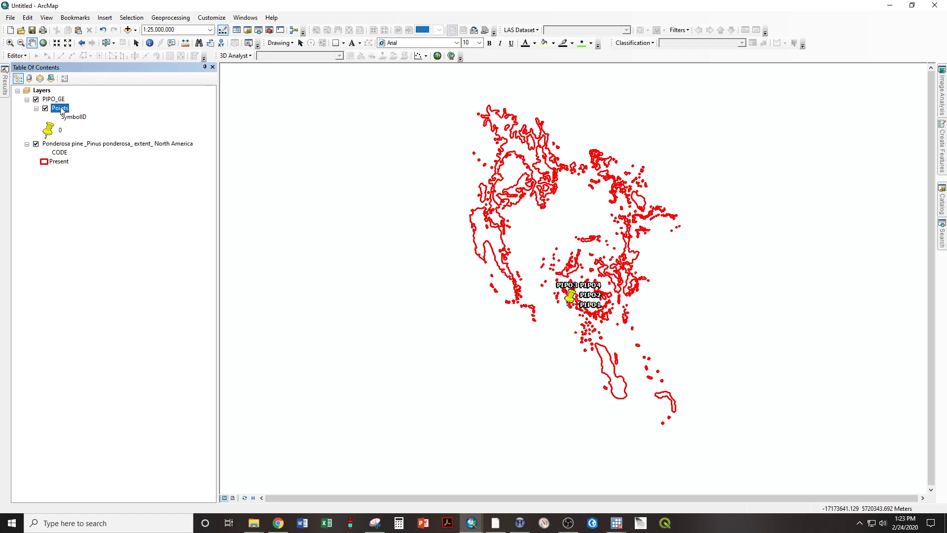
right_click(61, 109)
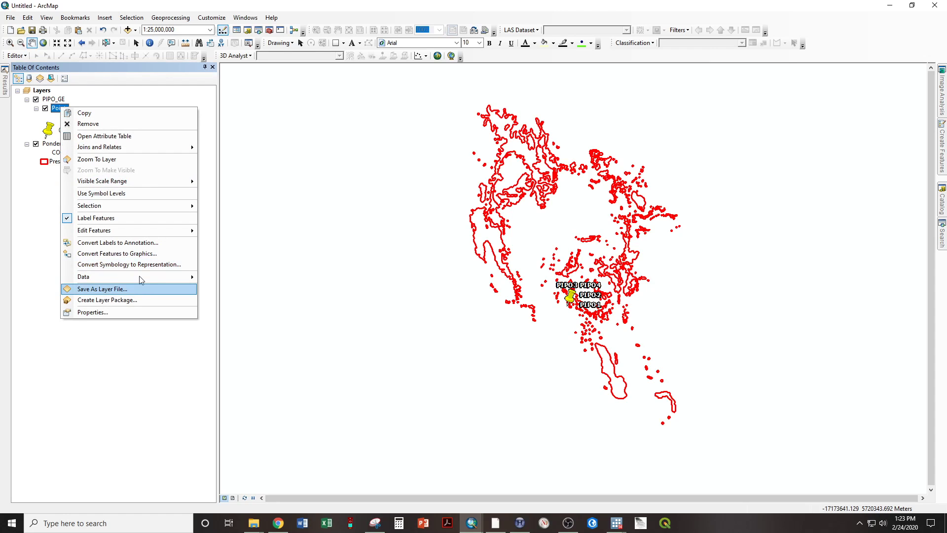
mouse_move(142, 276)
left_click(232, 288)
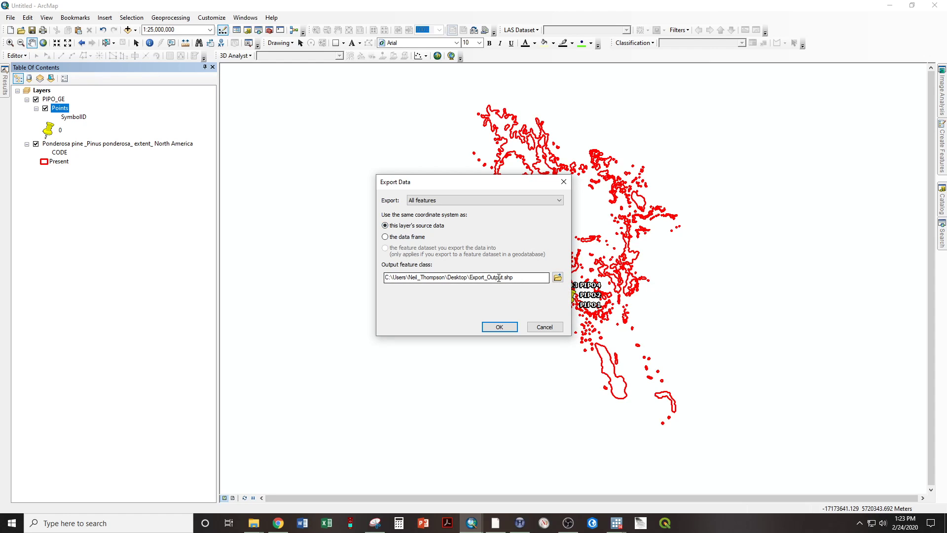
left_click_drag(504, 277, 469, 278)
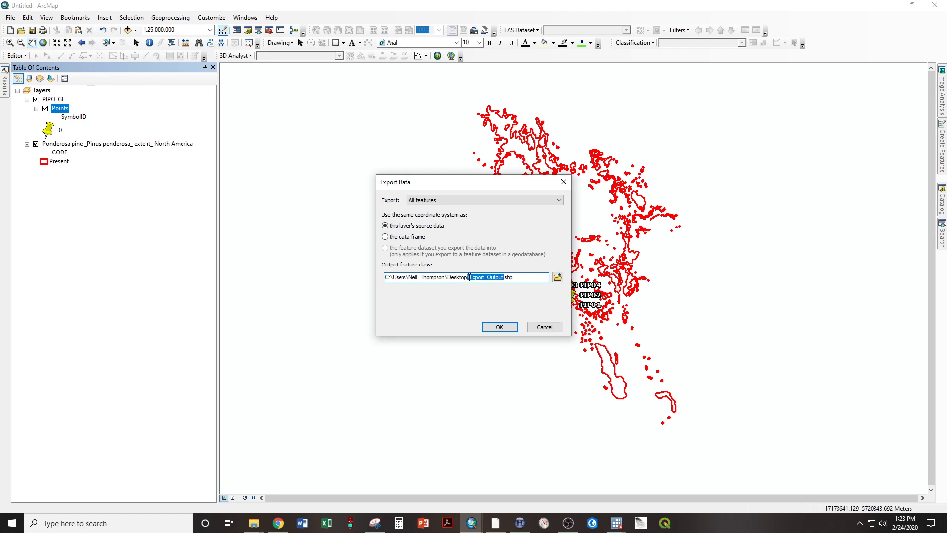
type("PIPO_From_G")
left_click(493, 327)
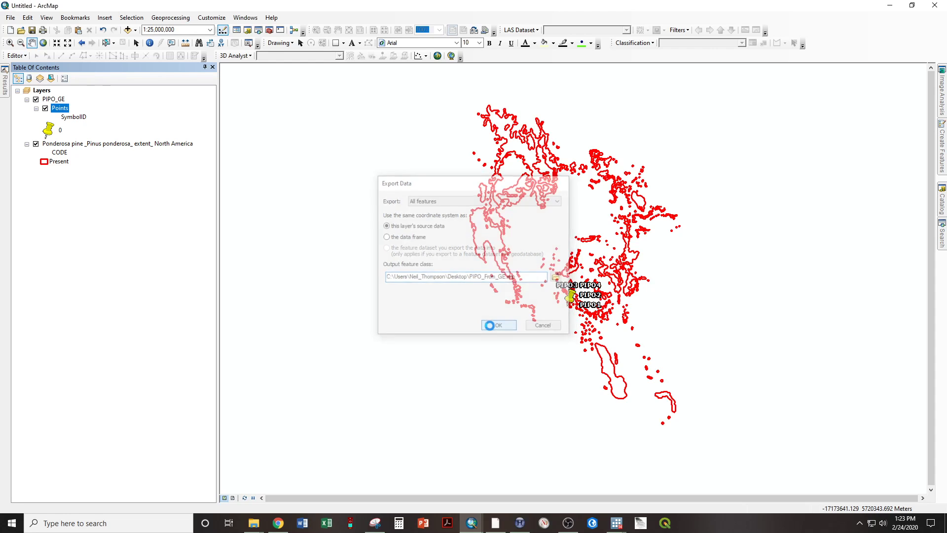
left_click(512, 296)
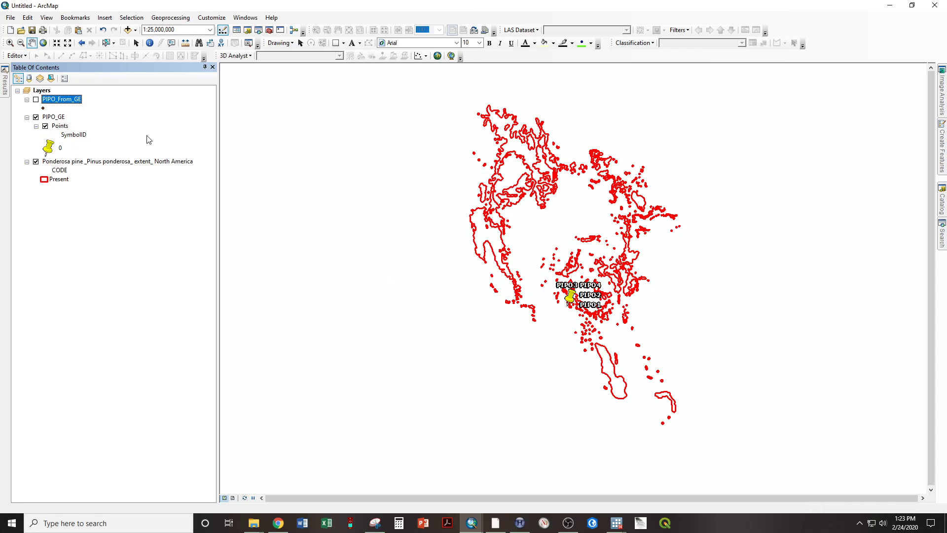
Show PIPO_From_GE instead of the PIPO_GE layer and symbolize its points as green circles with a black centre dot.
left_click(36, 117)
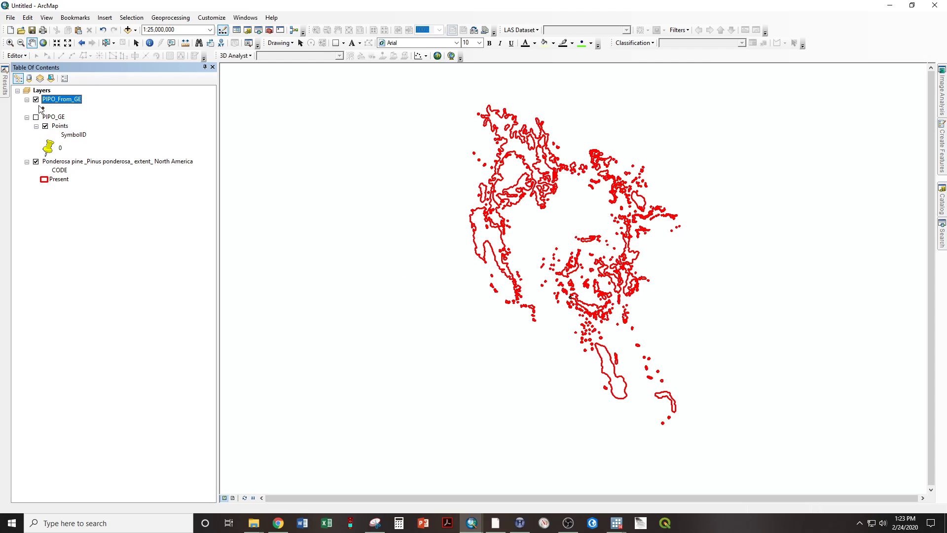
left_click(44, 108)
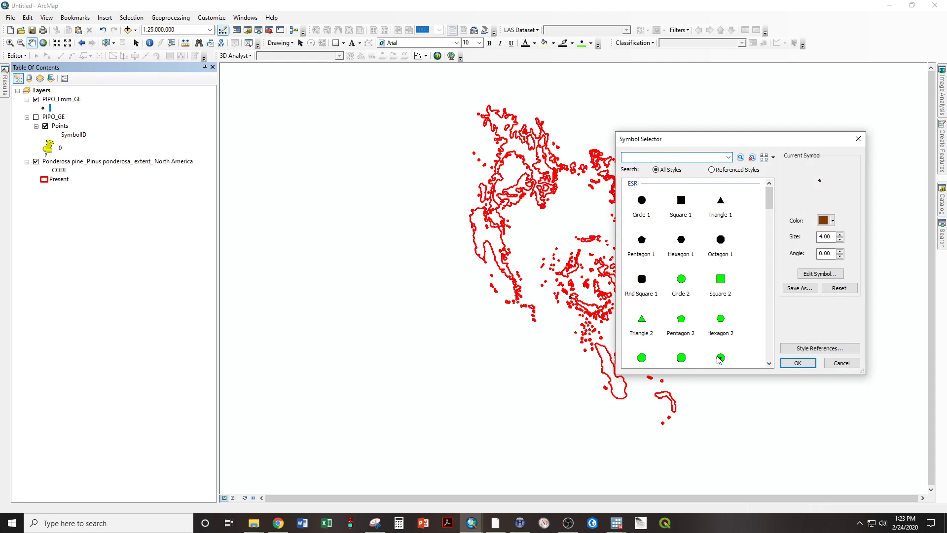
double_click(720, 358)
Add the USDA_CONUS_PRIME imagery from the NAIP folder of the gis.apfo.usda.gov GIS server to the map around the sample points.
scroll(565, 299, "up", 5)
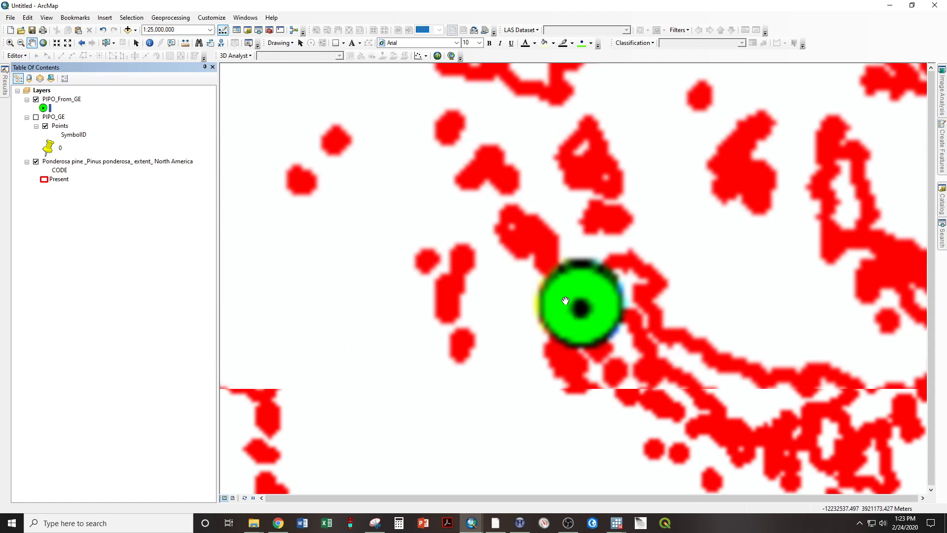
scroll(565, 300, "up", 5)
scroll(639, 277, "up", 5)
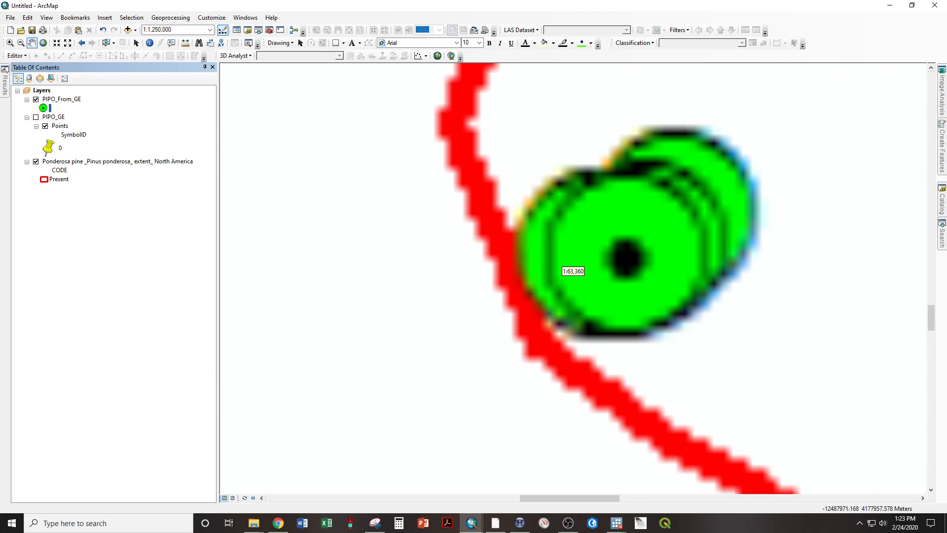
mouse_move(942, 201)
scroll(842, 371, "down", 6)
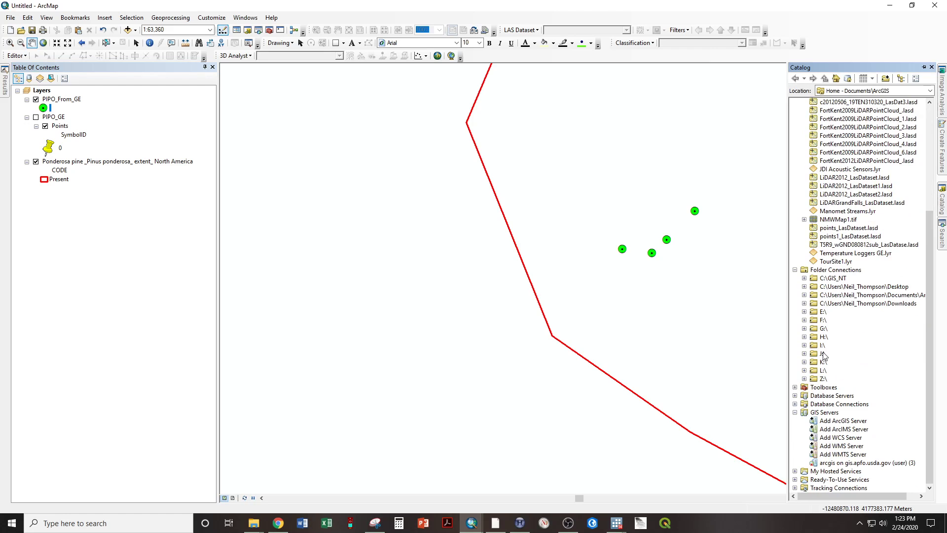
left_click(817, 462)
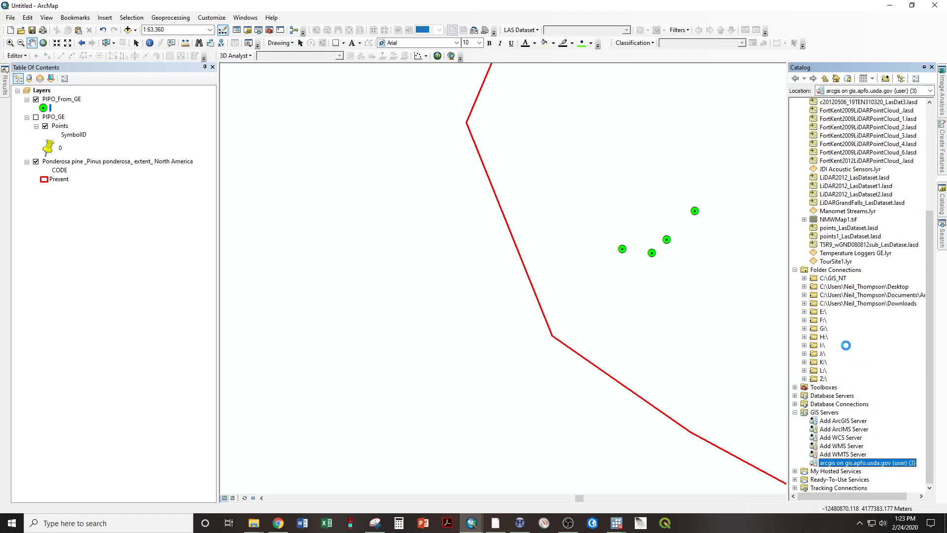
left_click(805, 463)
left_click(813, 446)
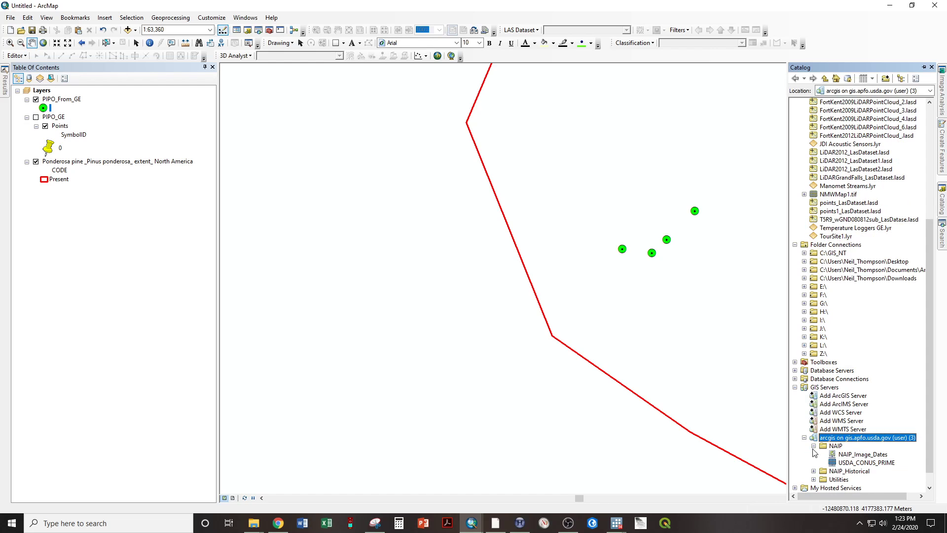
left_click(842, 457)
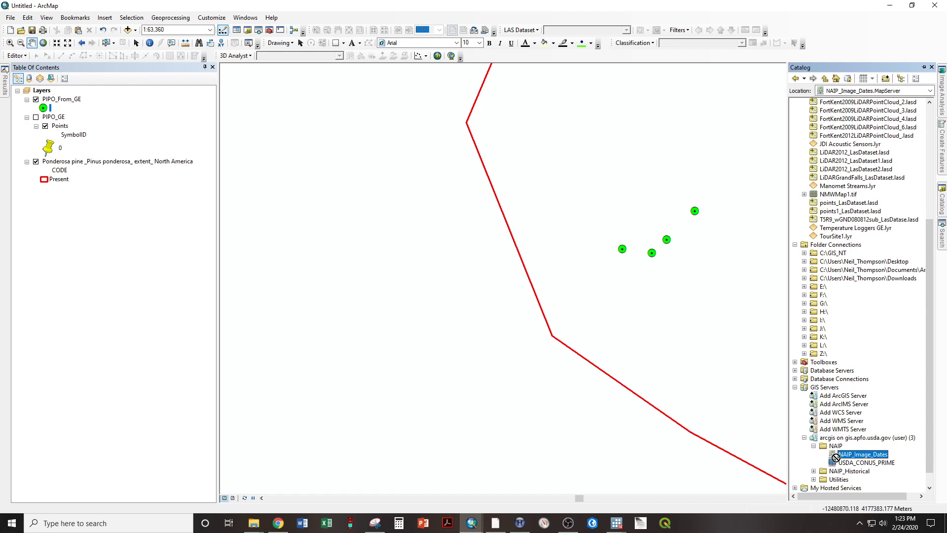
left_click_drag(843, 462, 602, 409)
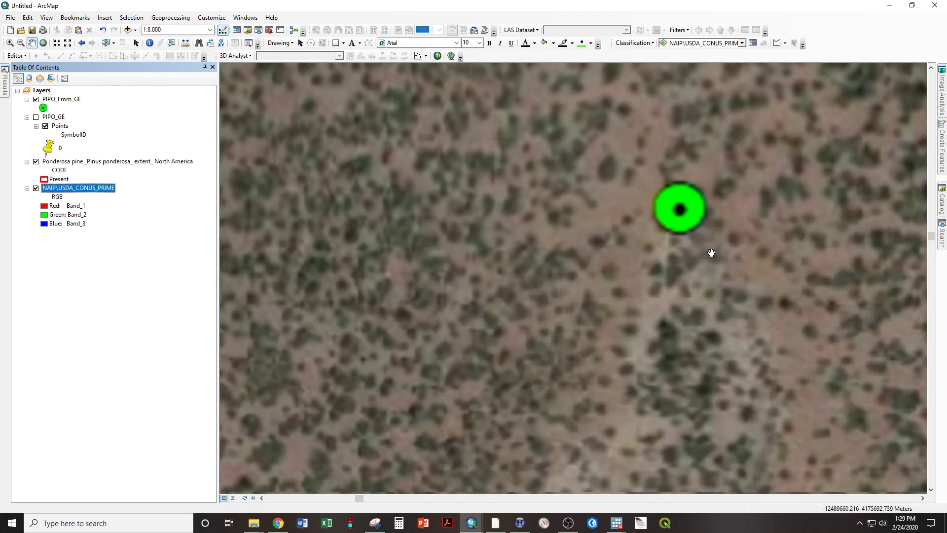
Compare the PIPO2 point's position on the NAIP imagery with its placemark in Google Earth Pro, then return to ArcMap.
scroll(711, 246, "up", 3)
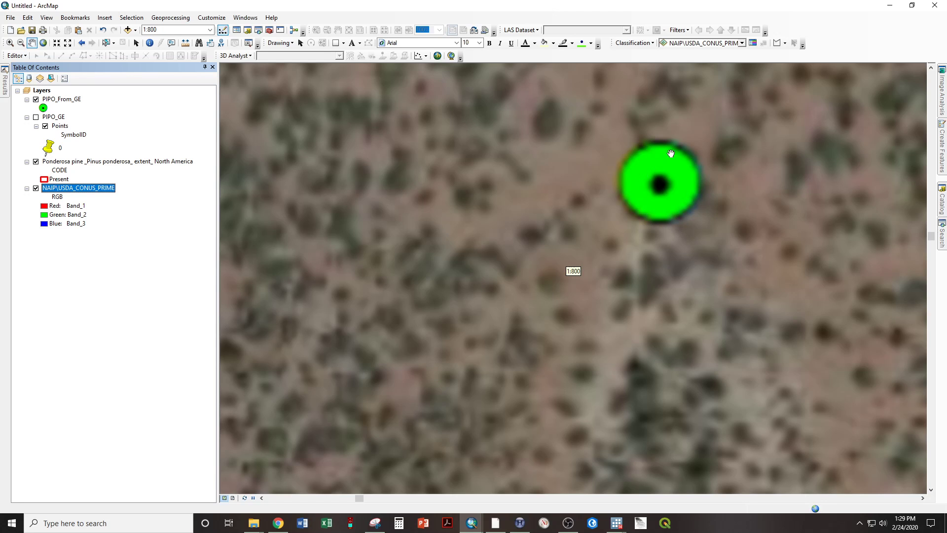
left_click(495, 522)
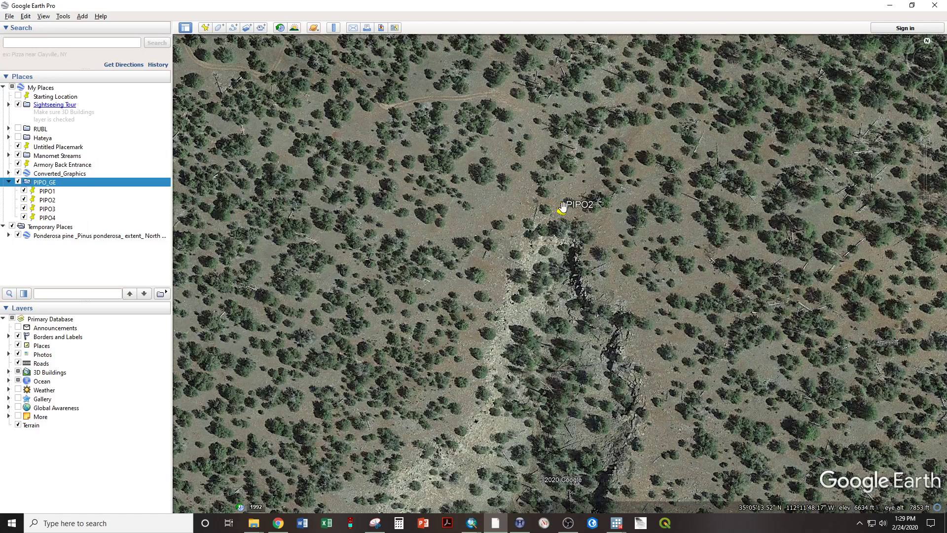
left_click(890, 5)
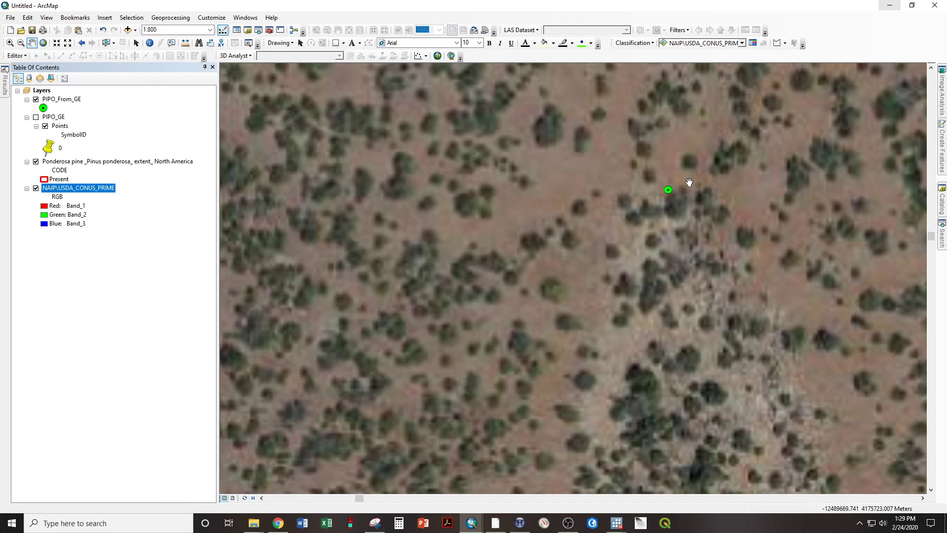
left_click_drag(742, 203, 672, 229)
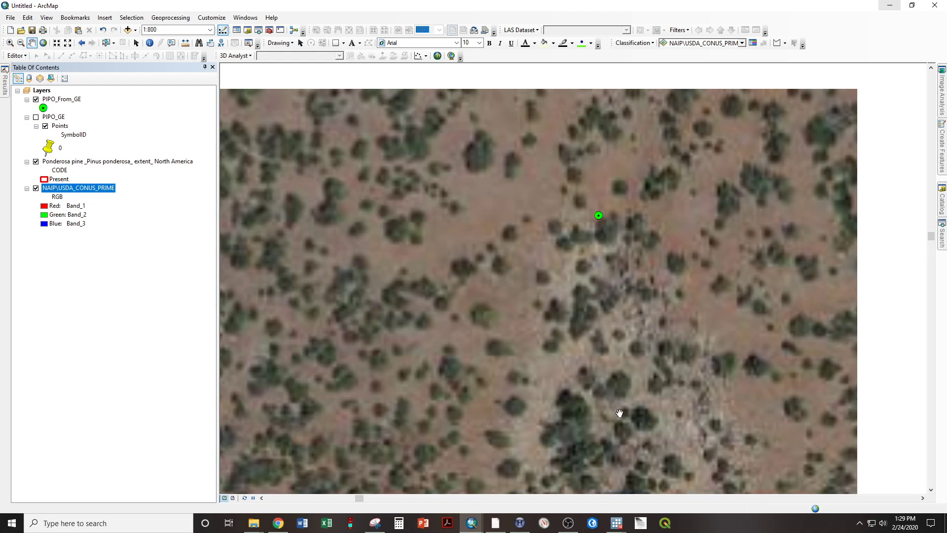
mouse_move(574, 529)
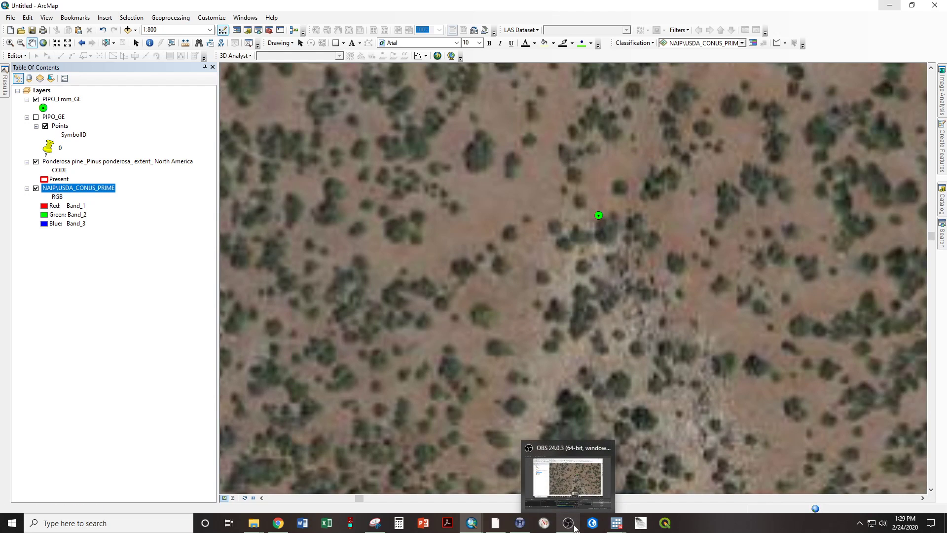
Switch to Google Earth Pro and examine the trees around the PIPO2 placemark and the area northwest of it up close.
left_click(496, 523)
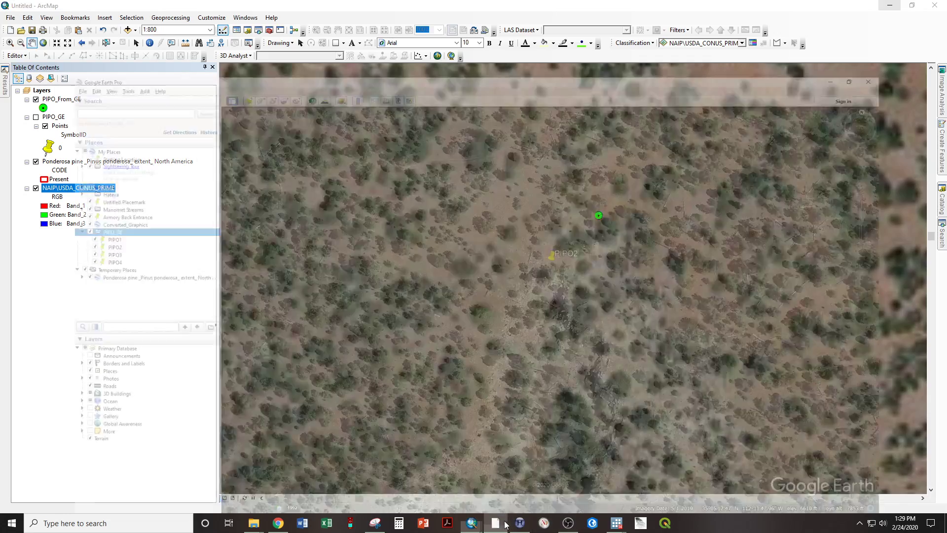
scroll(563, 235, "up", 2)
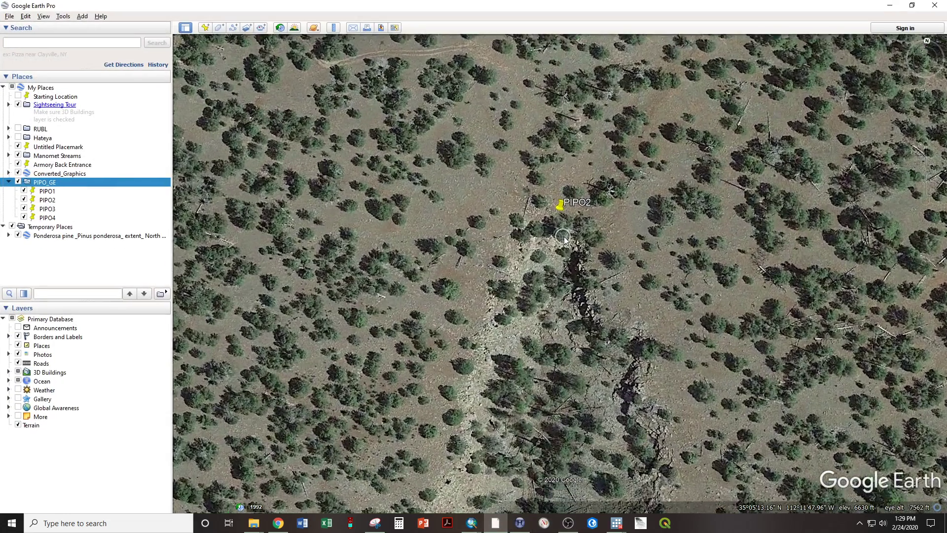
scroll(568, 241, "up", 3)
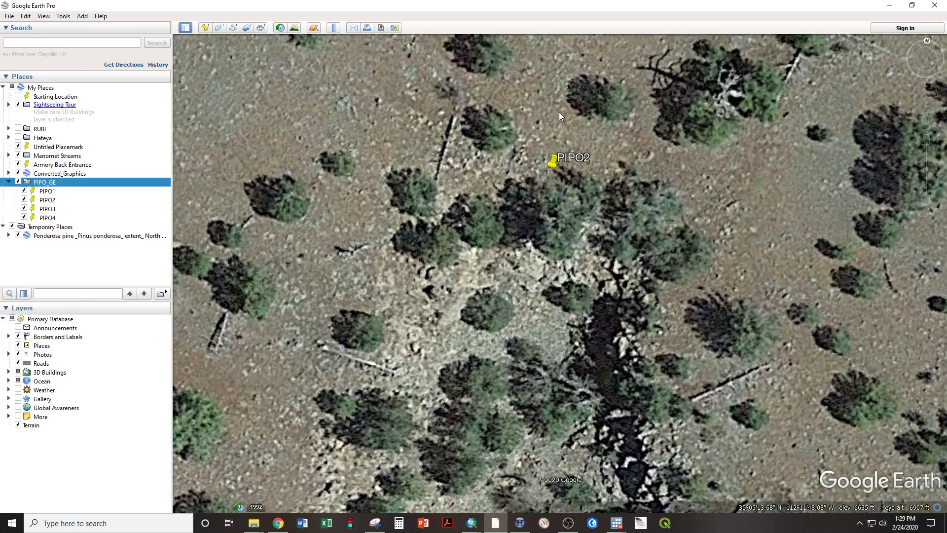
left_click_drag(558, 112, 642, 303)
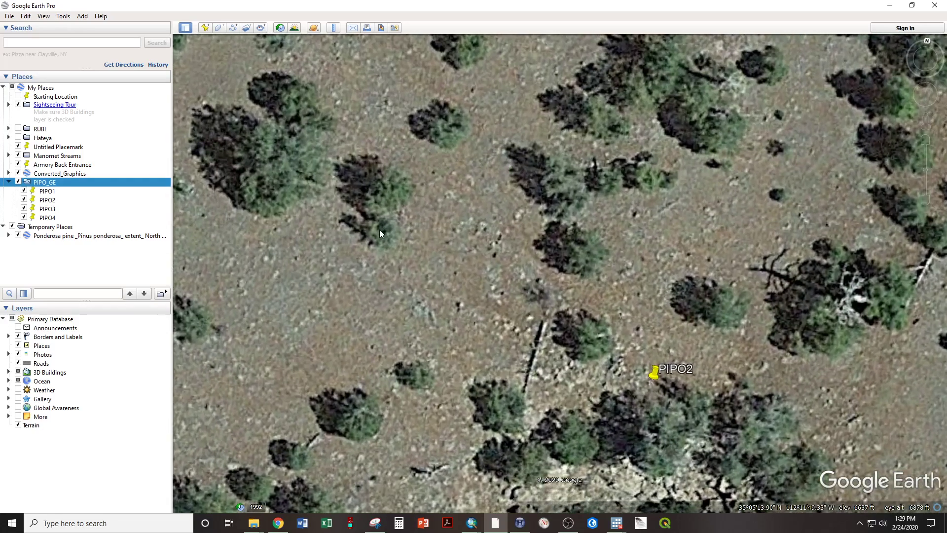
left_click_drag(380, 229, 665, 300)
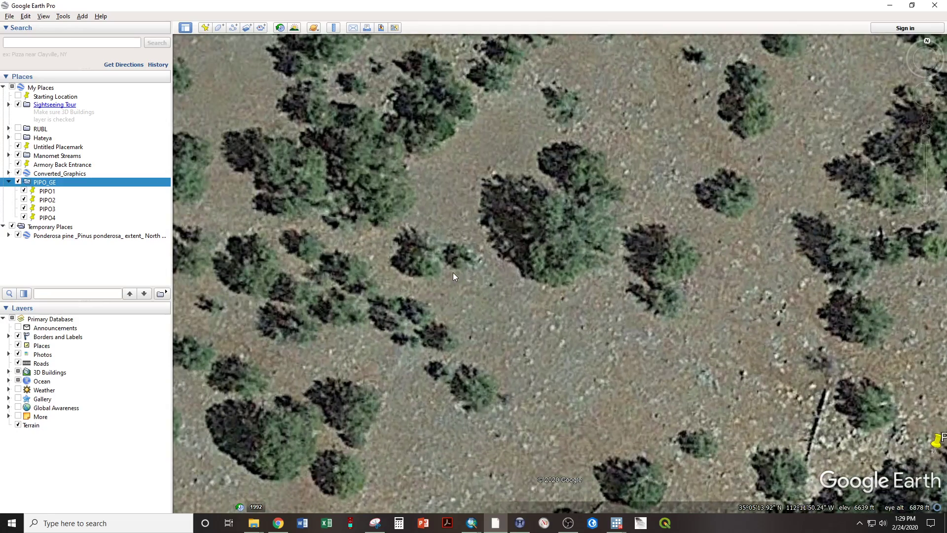